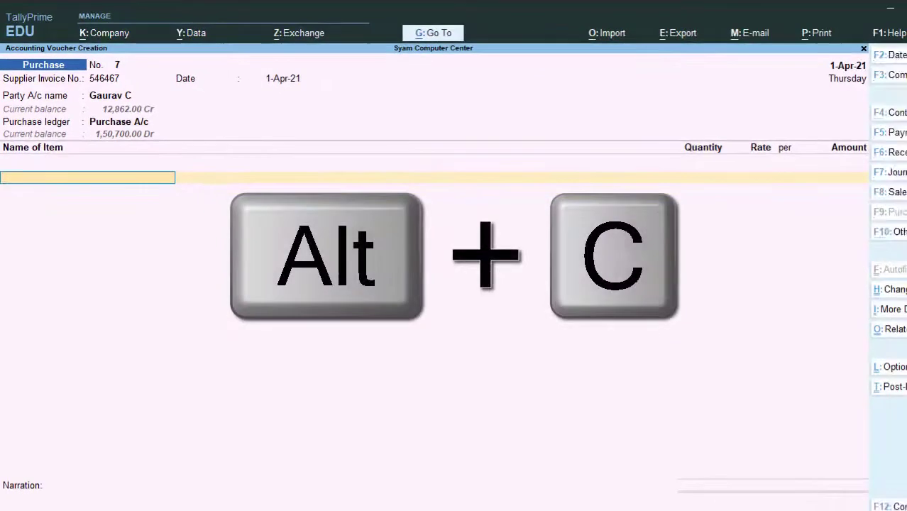
- Start creating a stock item from the purchase voucher's item line and name it Tata Salt, without an alias
key("alt+c")
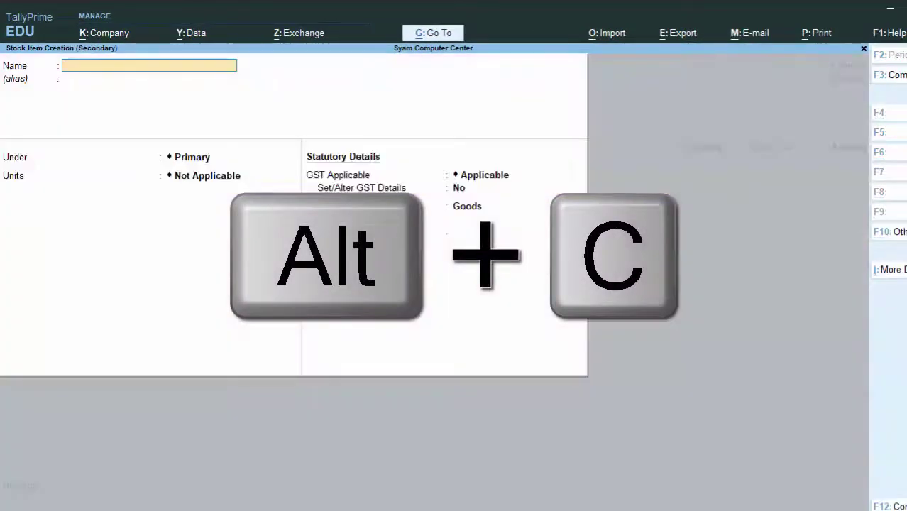
type("Tata Sal")
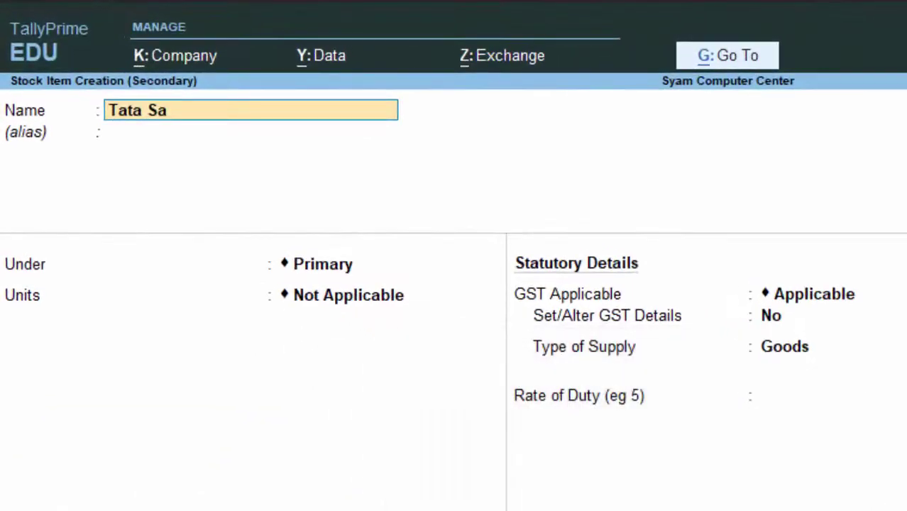
type("ft")
key("BackSpace")
key("BackSpace")
type("t")
key("Return")
key("Return")
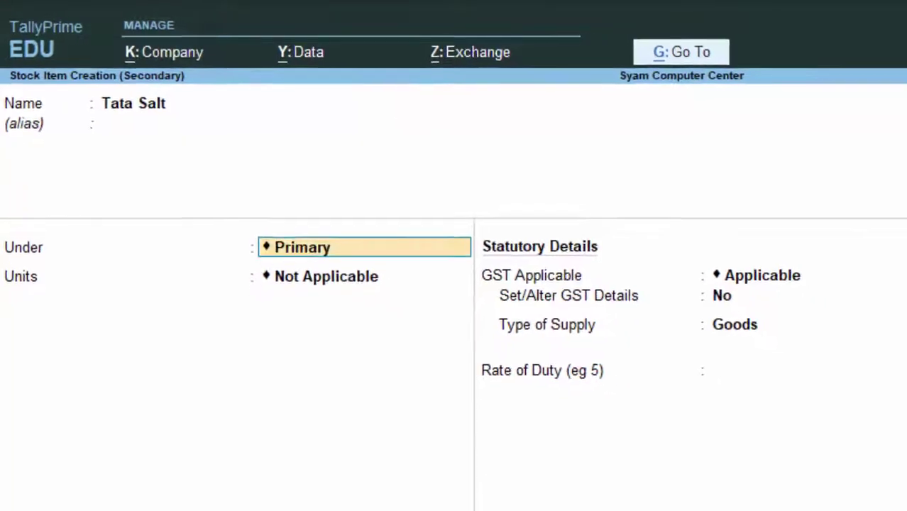
- Keep the Tata Salt item under Primary, set its unit to kg, and save the stock item
key("Return")
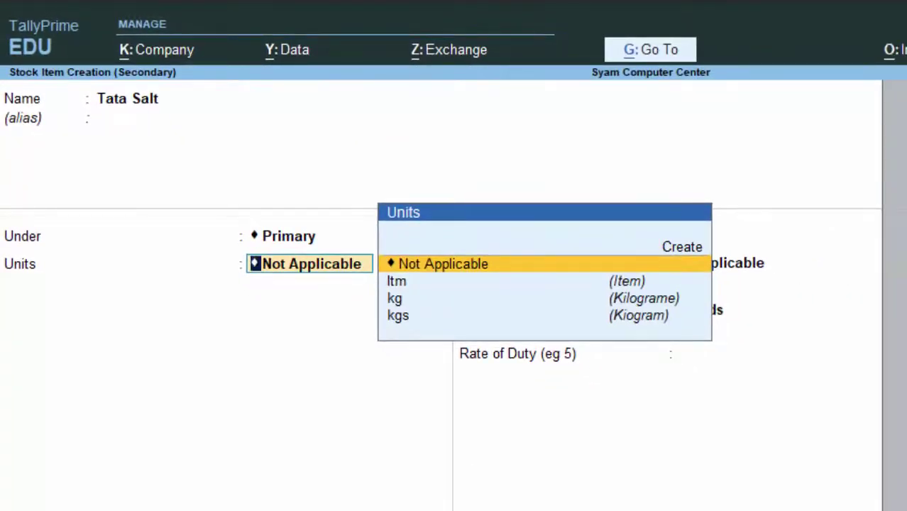
type("kg")
key("Return")
key("Return")
key("Return")
type("0")
key("Return")
key("Return")
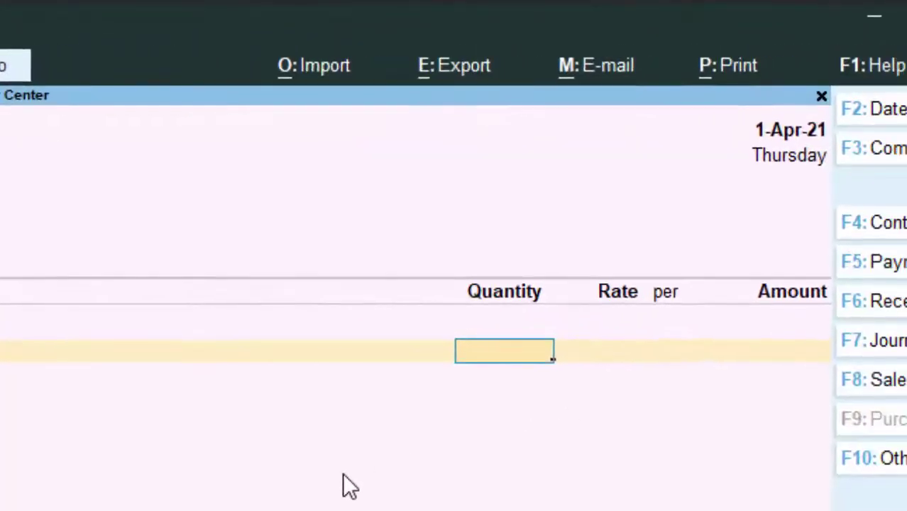
- Enter a quantity of 5 kg at a rate of 22 for Tata Salt and accept the calculated amount
type("5")
key("Return")
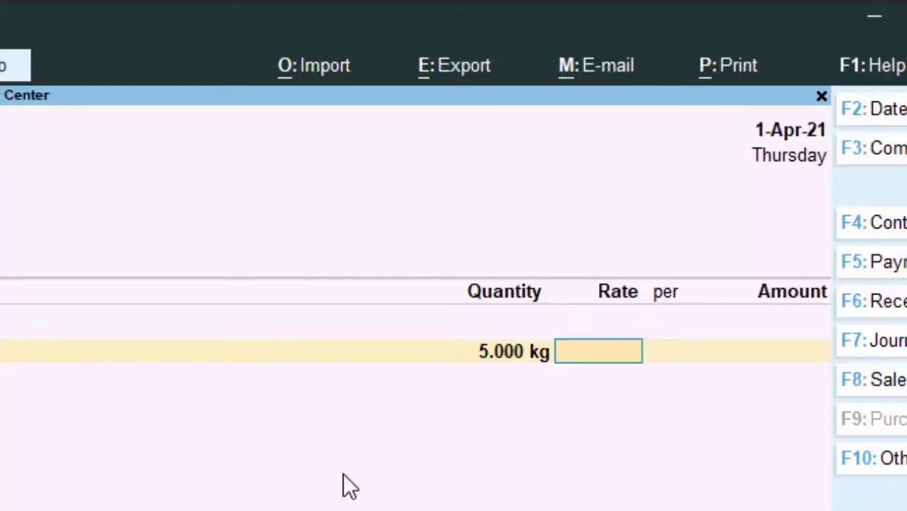
type("22")
key("Return")
key("Return")
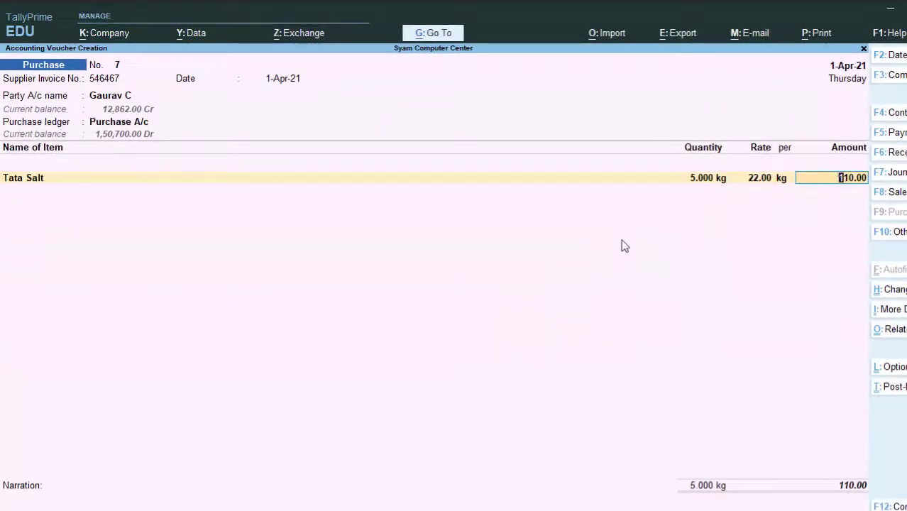
key("Return")
key("Return")
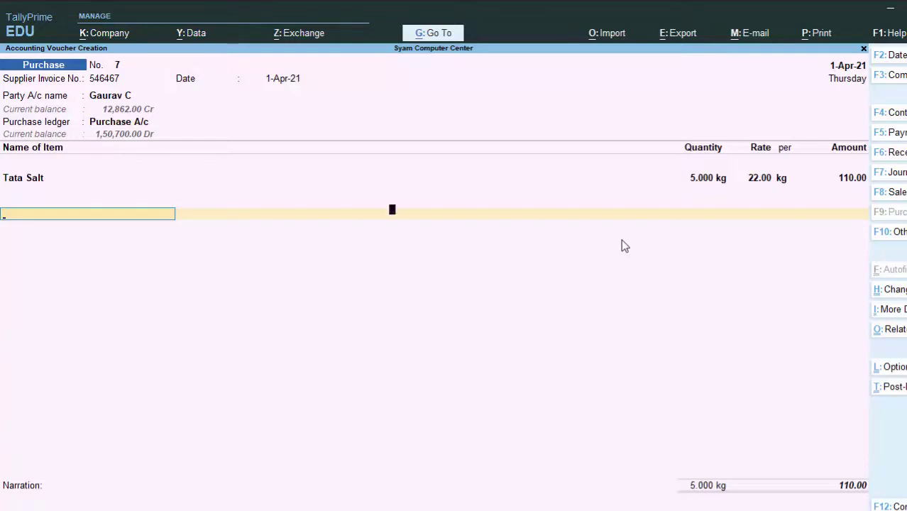
- Open the company features and set Enable Goods and Services Tax (GST) to Yes to reach the GST details
key("F11")
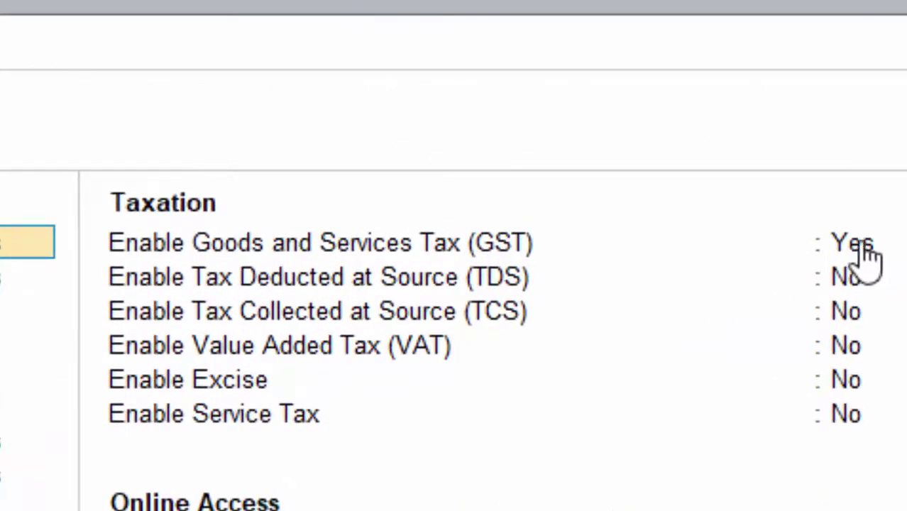
left_click(864, 243)
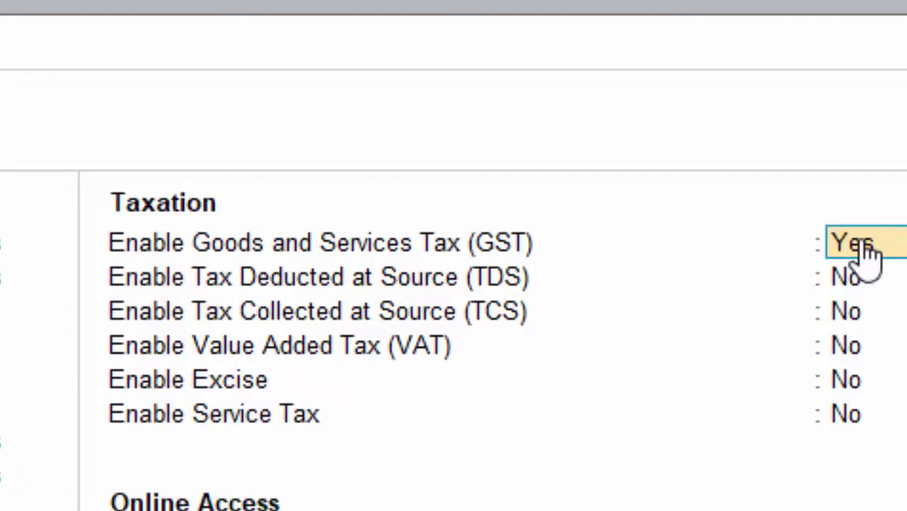
type("y")
key("Return")
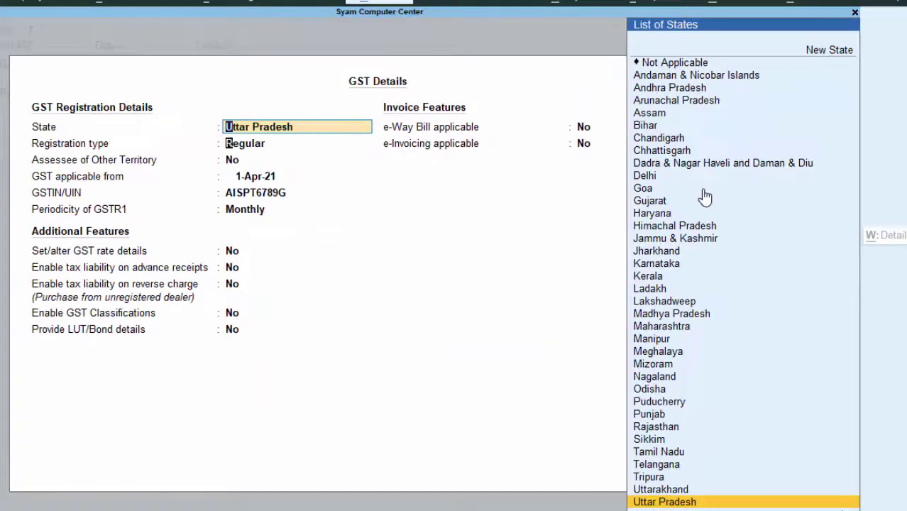
- Keep the GST registration details with Uttar Pradesh, Regular and Monthly, and set Set/alter GST rate details to Yes
key("Return")
key("Return")
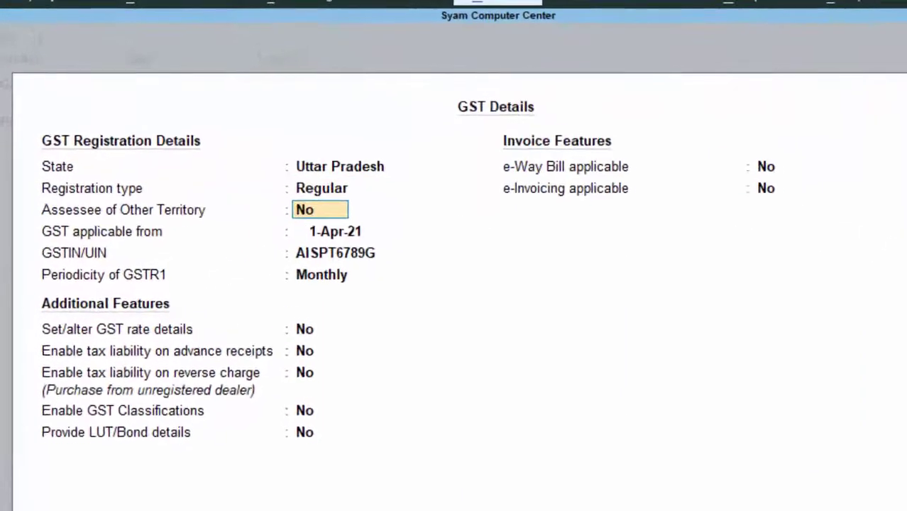
key("Return")
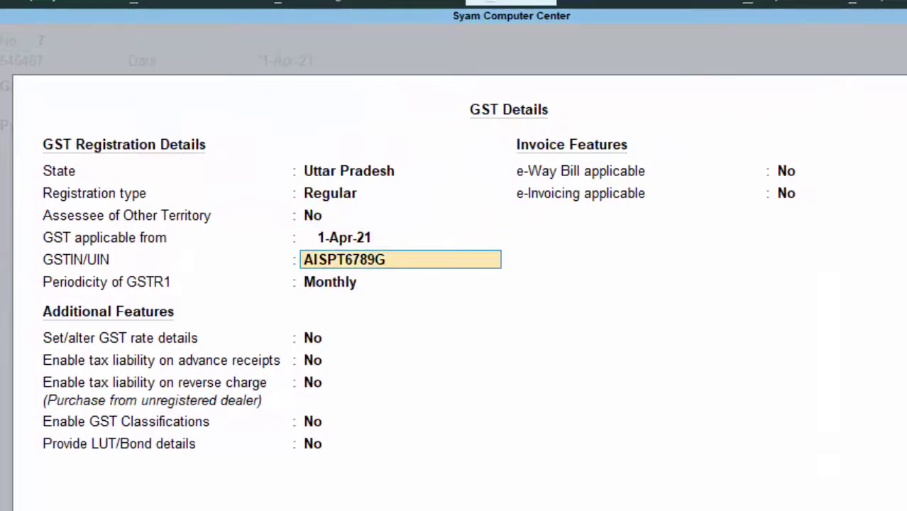
key("Return")
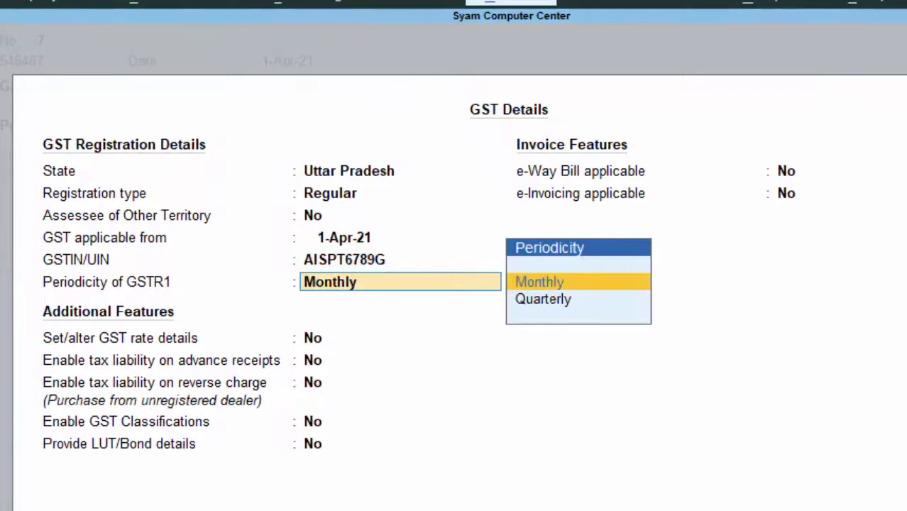
key("Return")
type("y")
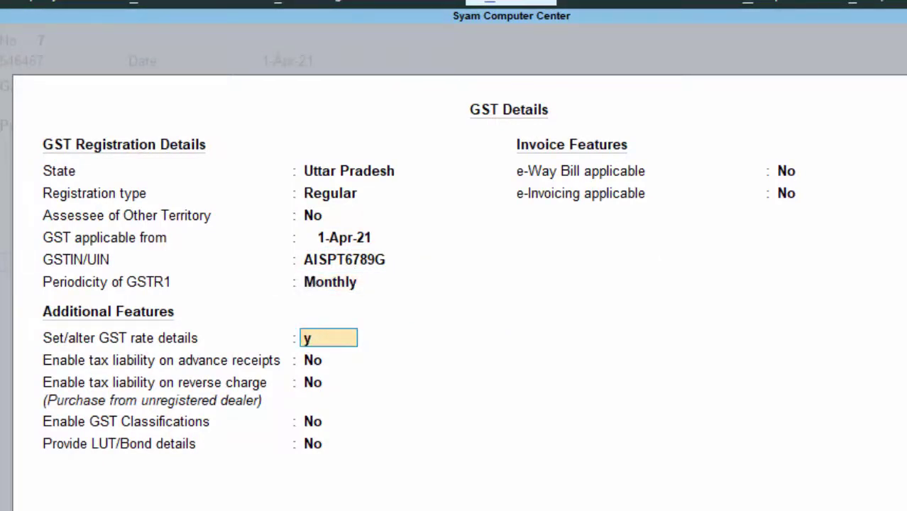
key("Return")
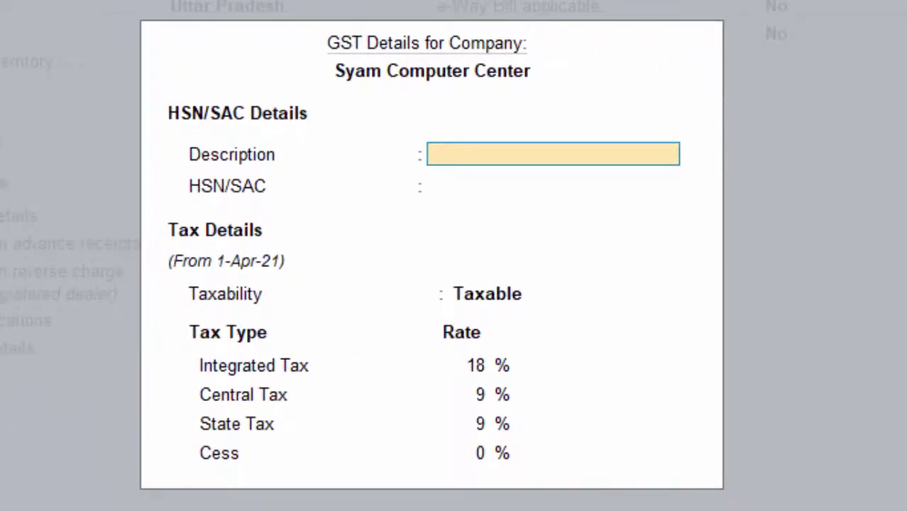
- Set the company's GST taxability to Nil Rated, applicable from 1-Apr-21, and save the GST details and company features
key("Return")
key("Return")
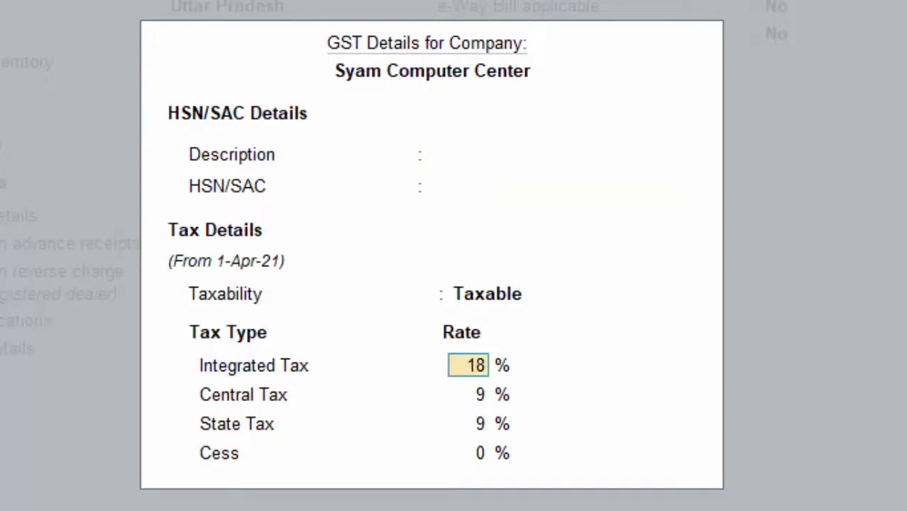
key("Up")
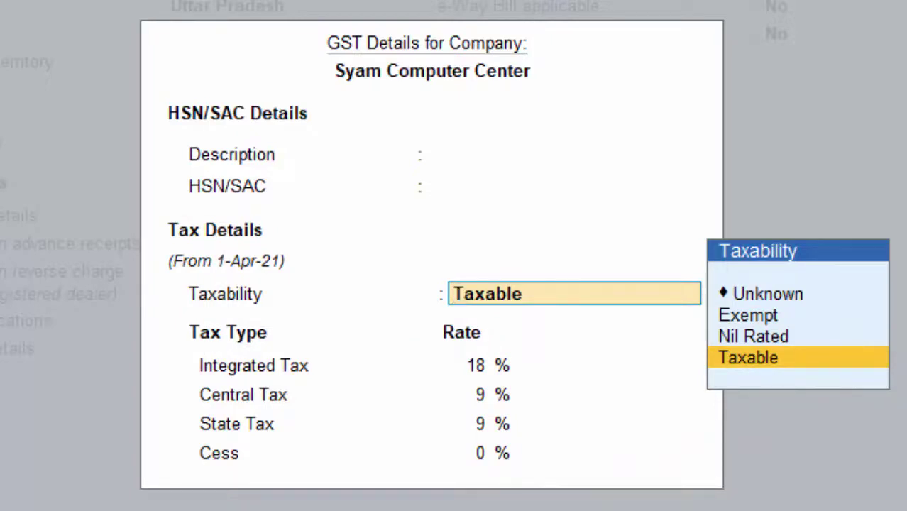
key("Up")
key("Return")
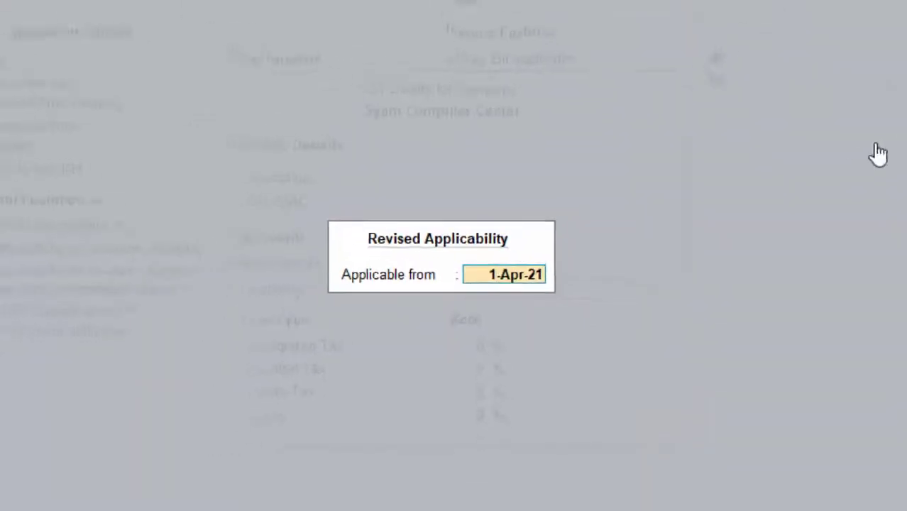
key("Return")
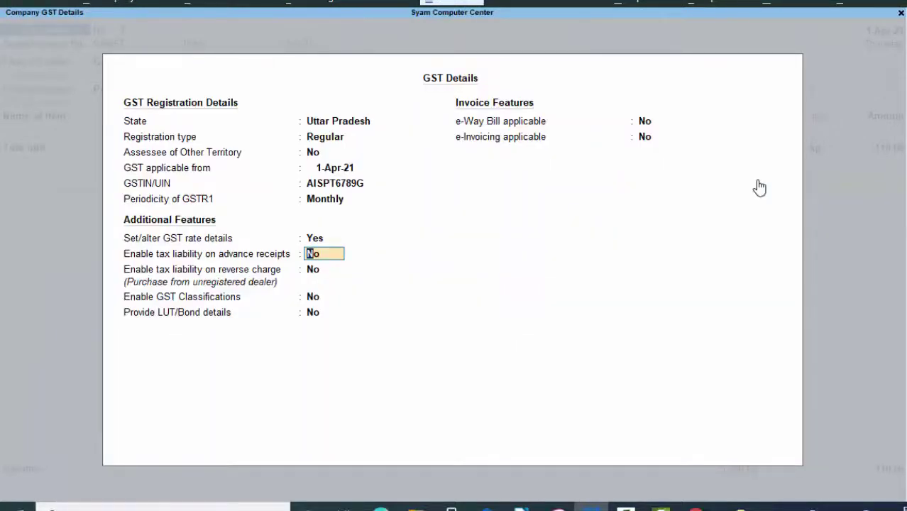
key("ctrl+a")
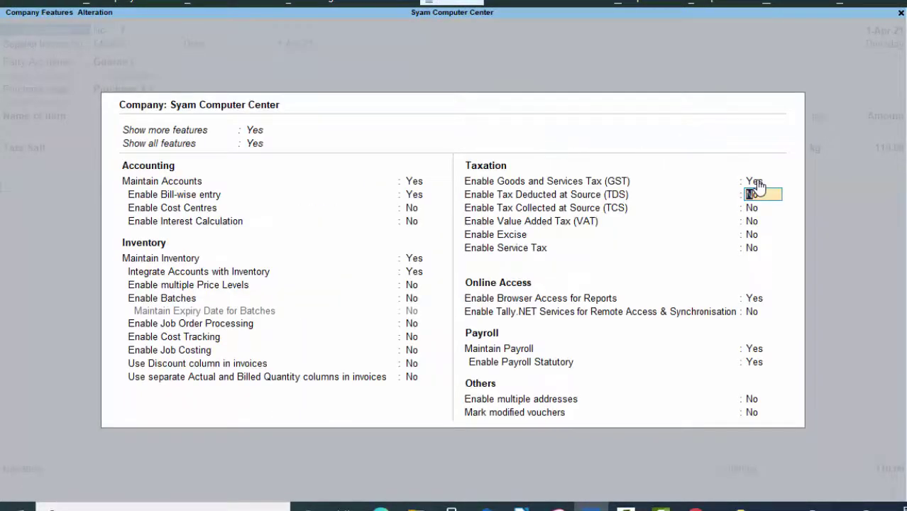
key("ctrl+a")
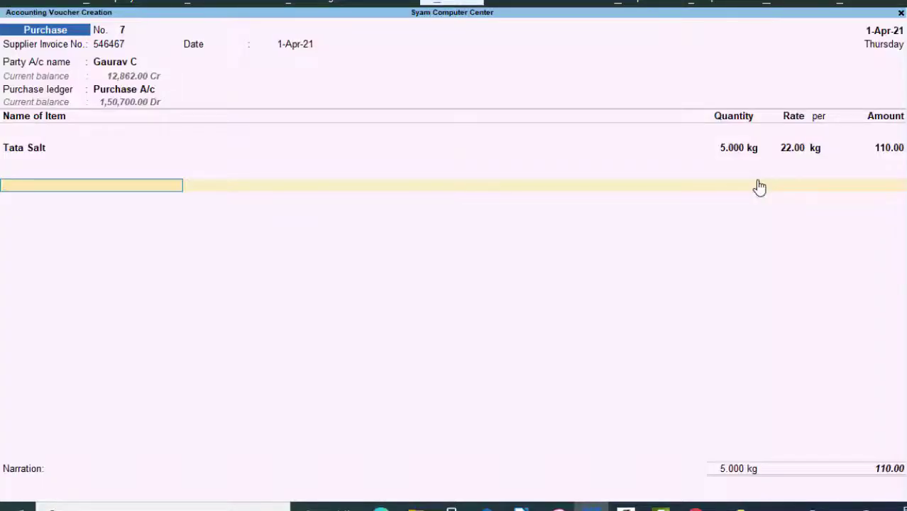
- Add the Cgst and Sgst ledgers below the Tata Salt item, leaving their amounts blank
key("Return")
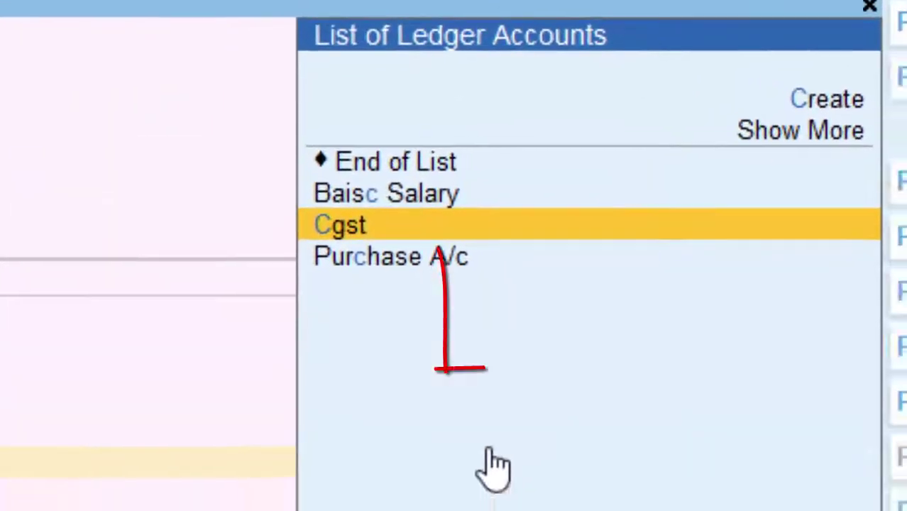
key("Return")
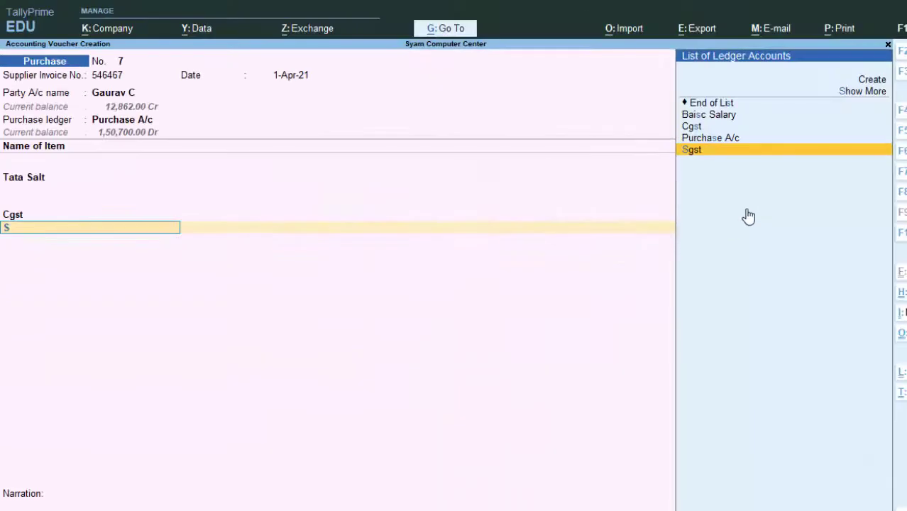
key("Return")
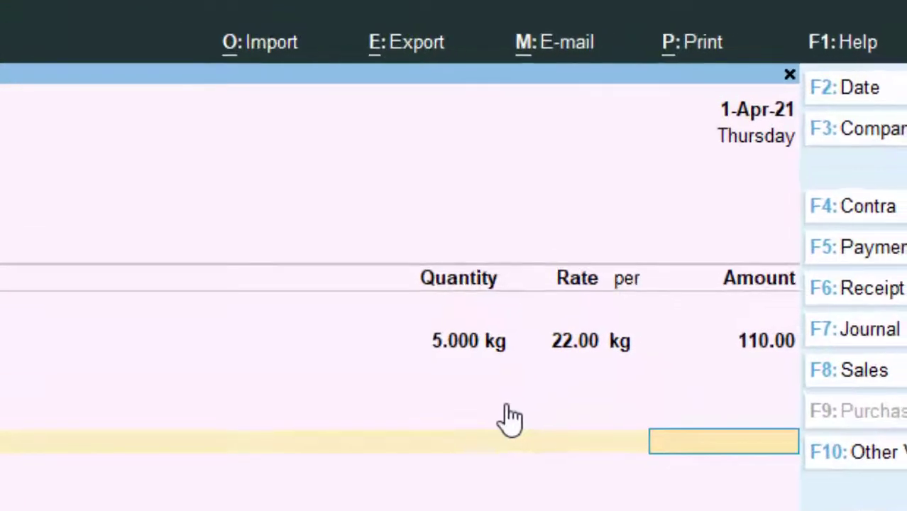
key("Return")
key("Return")
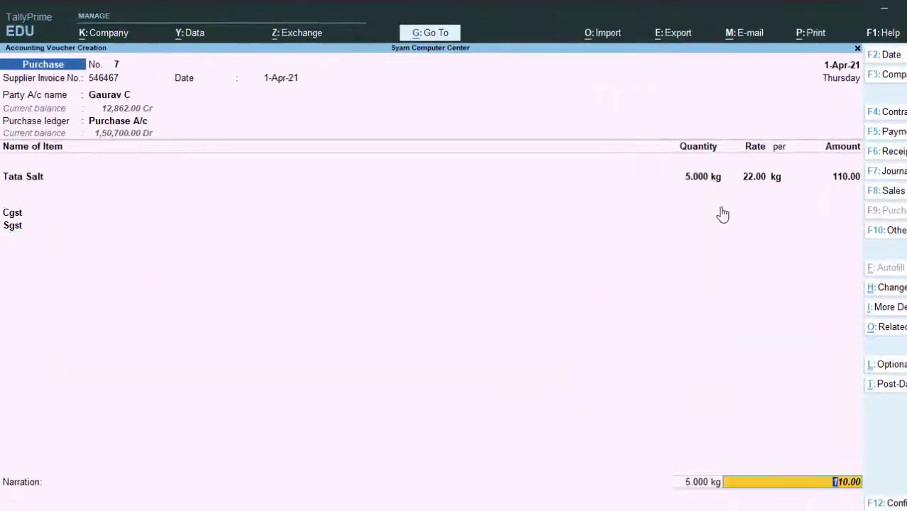
- Accept the remaining voucher details with an empty narration and save purchase voucher No. 7
key("Return")
key("Return")
key("Return")
key("Return")
key("Return")
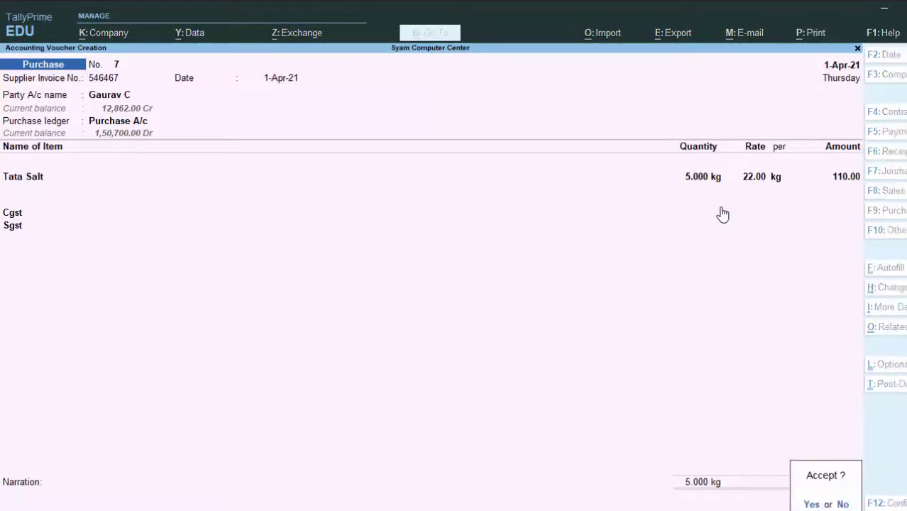
key("Return")
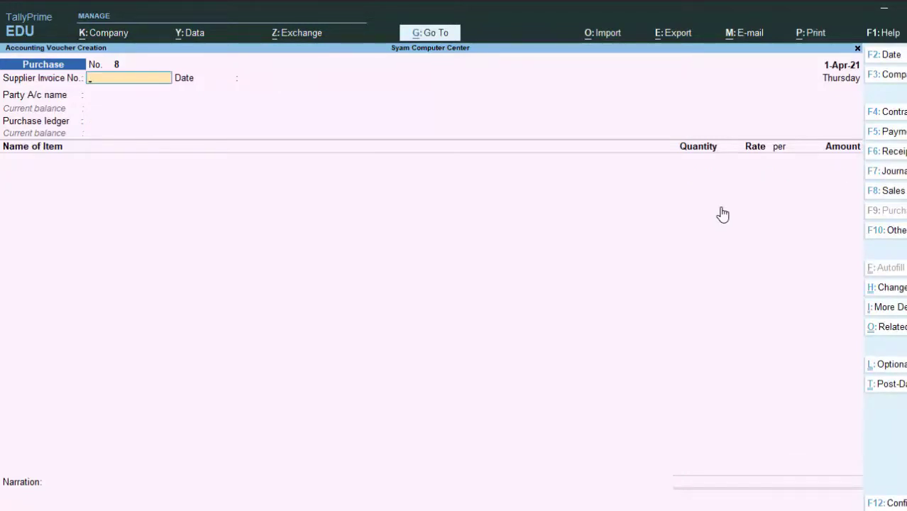
- Leave voucher entry, open the Day Book, and open purchase voucher No. 7 for alteration
key("Escape")
key("d")
key("d")
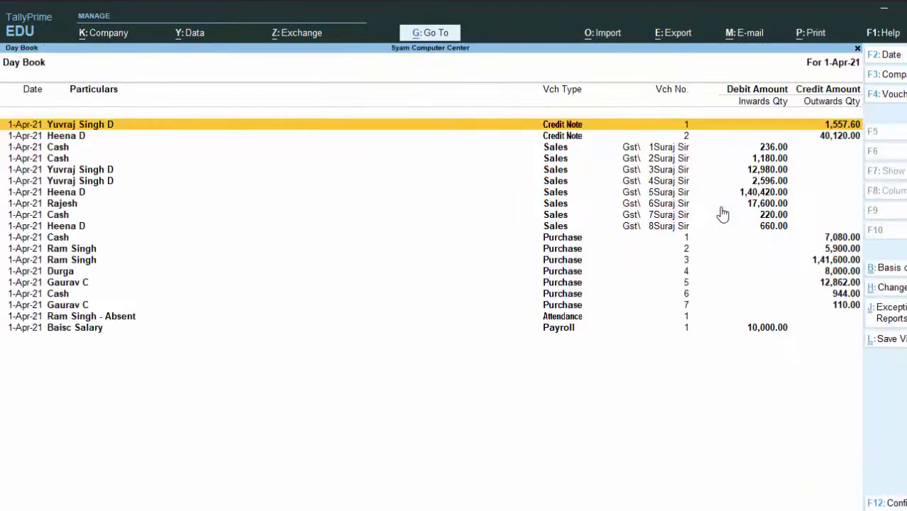
double_click(298, 304)
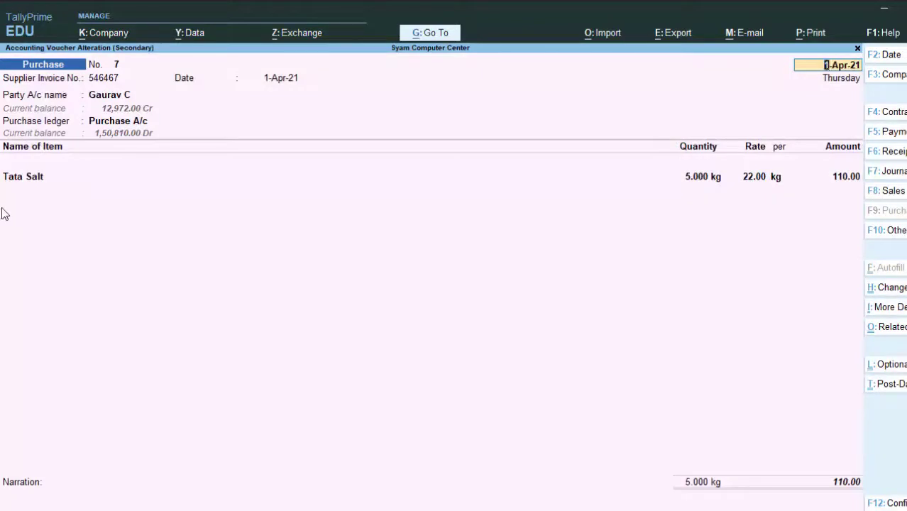
left_click(31, 211)
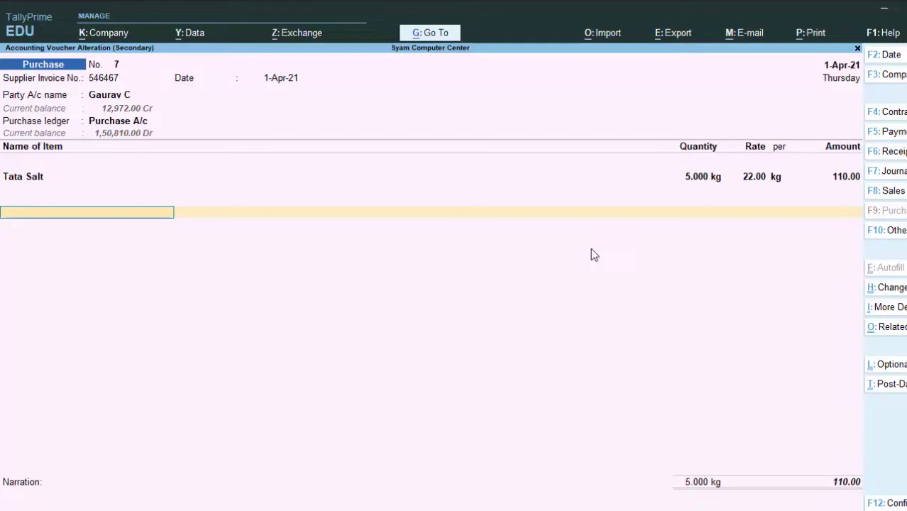
- Preview the printed invoice of the current purchase voucher
key("alt")
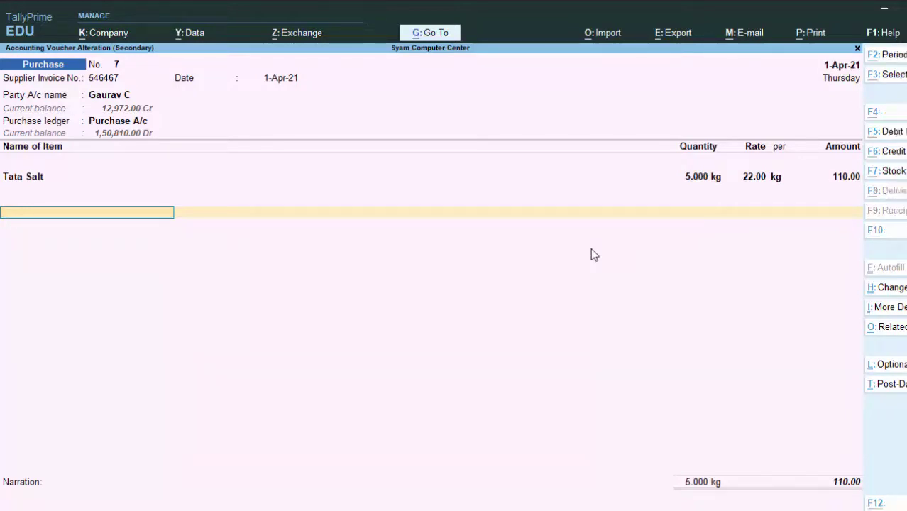
key("alt+p")
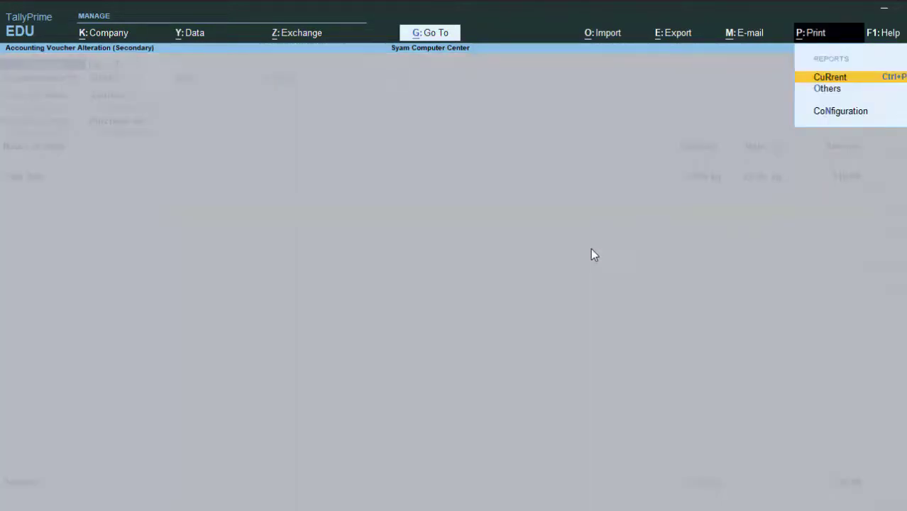
key("Return")
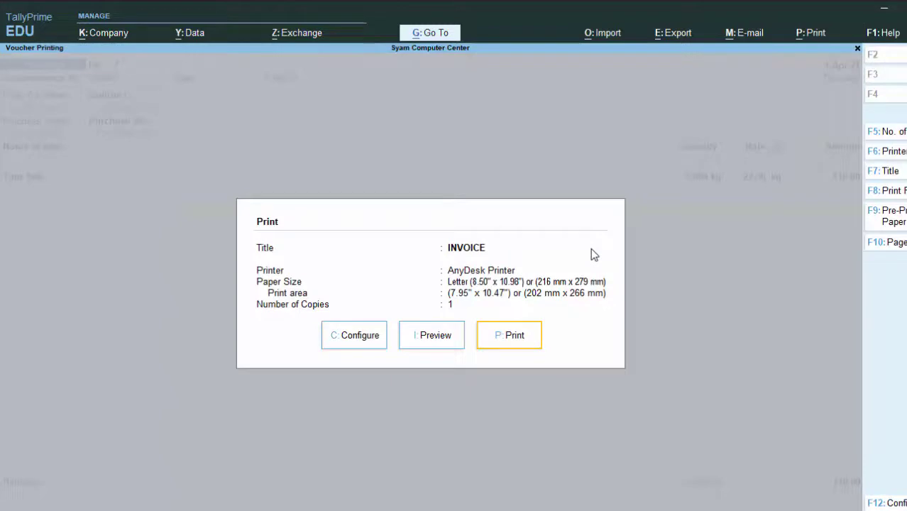
left_click(442, 343)
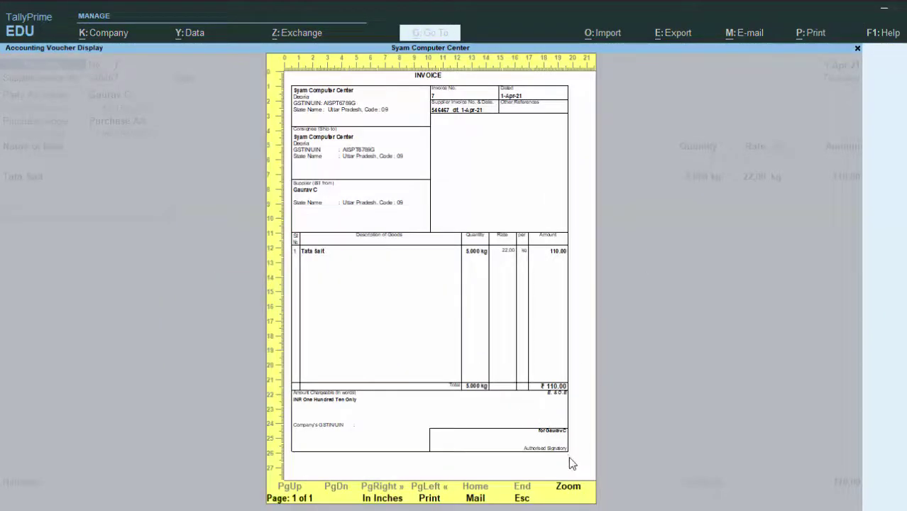
- Enlarge the invoice preview of the Tata Salt purchase to inspect it, and close the preview
left_click(577, 487)
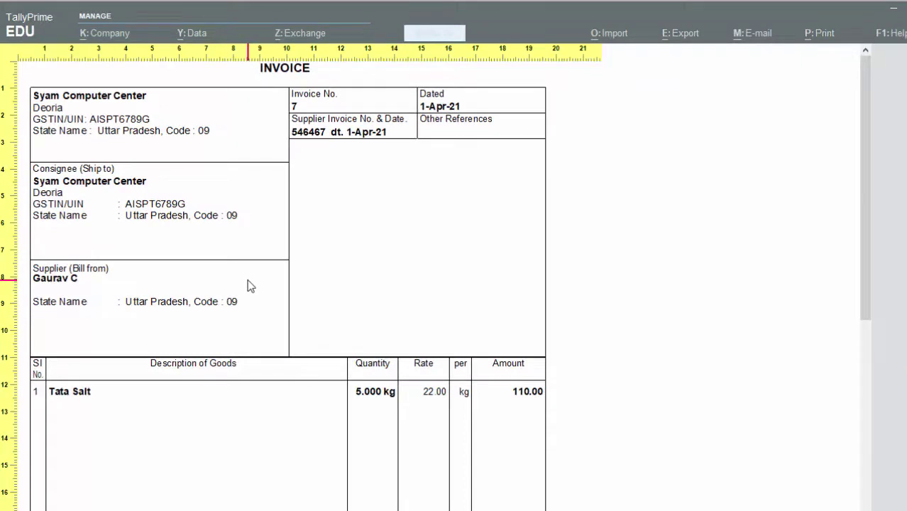
key("alt+z")
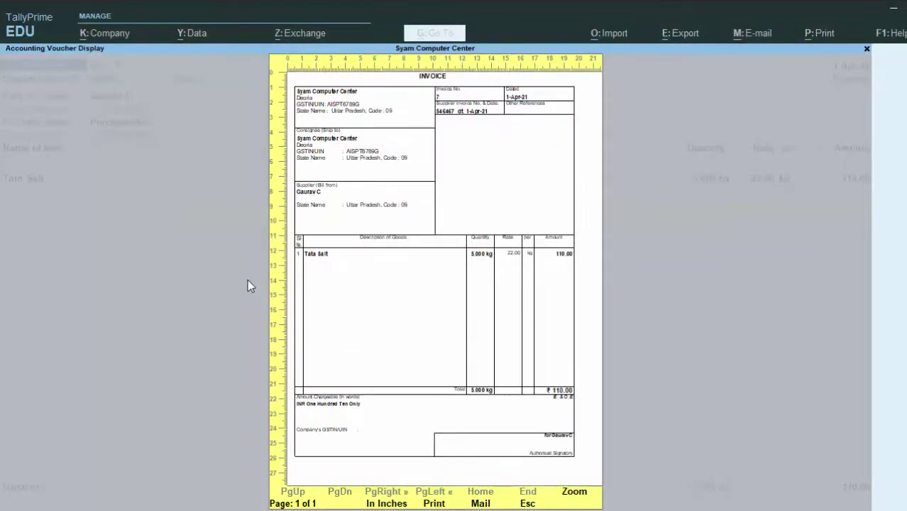
key("Escape")
key("Escape")
- Leave the alteration of purchase voucher No. 7 without saving and return to the Gateway of Tally
key("BackSpace")
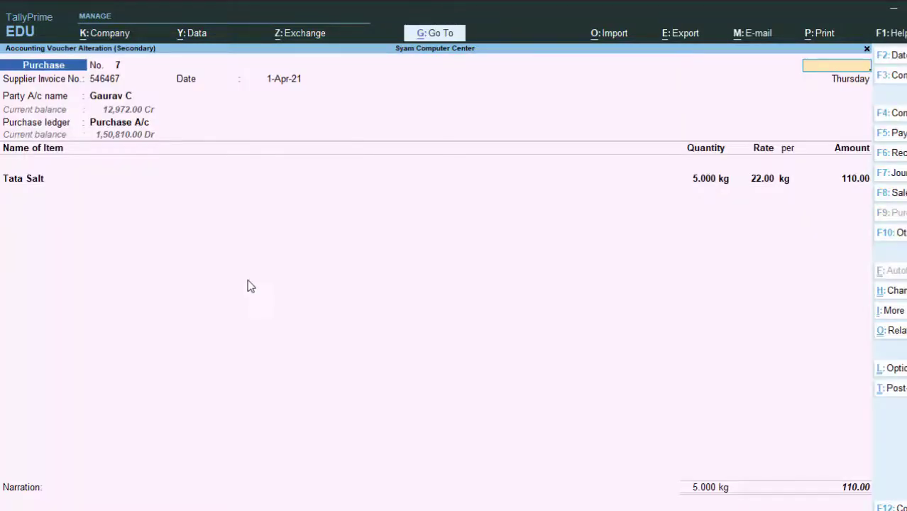
key("Escape")
key("y")
key("Escape")
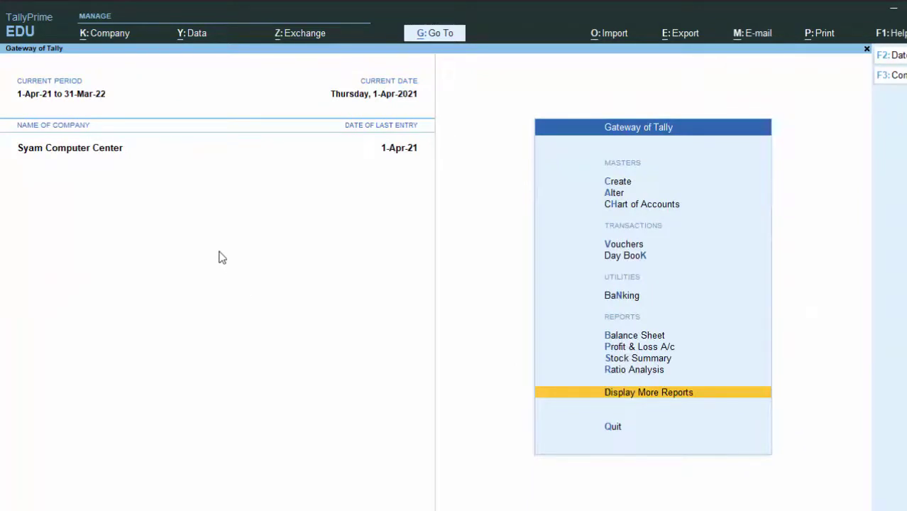
- Start a new purchase voucher with supplier invoice number 56 dated 1-Apr-21
left_click(642, 247)
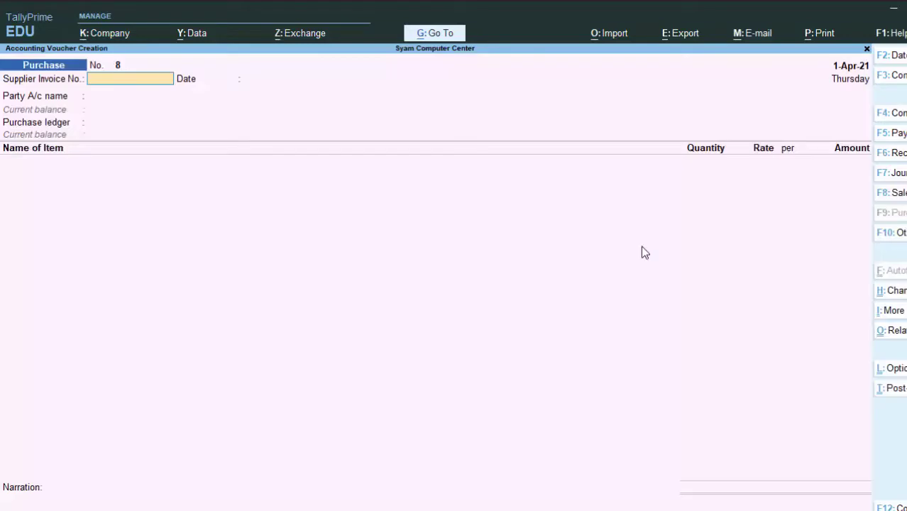
type("56")
key("Return")
key("Return")
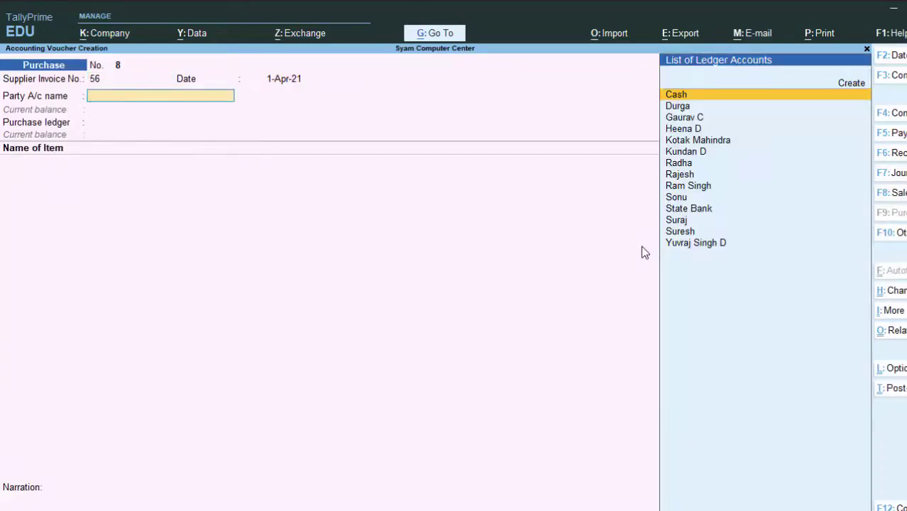
- Select the same party account as in voucher No. 7, accept its default details, and use Purchase A/c as the purchase ledger
key("Down")
key("Down")
key("Return")
key("Return")
key("Return")
key("Return")
key("Return")
key("Return")
key("Return")
key("Return")
key("Return")
key("Return")
key("Return")
key("Return")
key("Return")
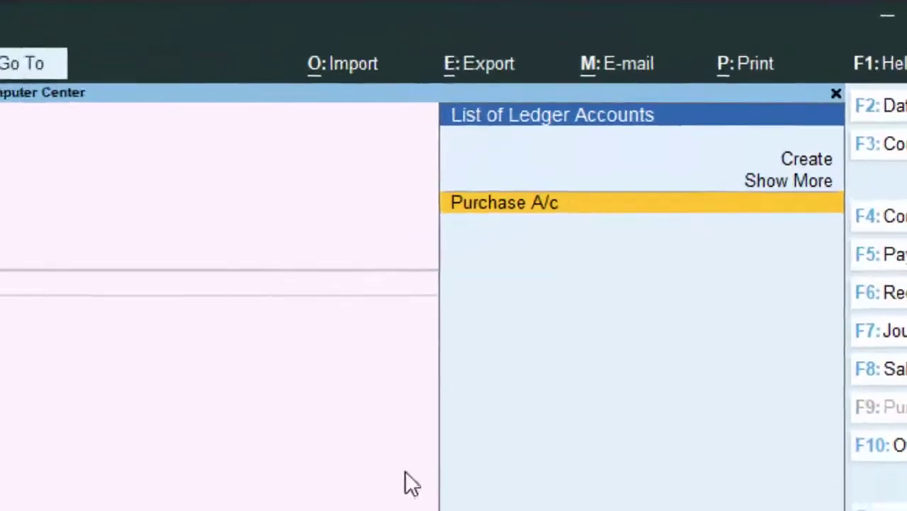
key("Return")
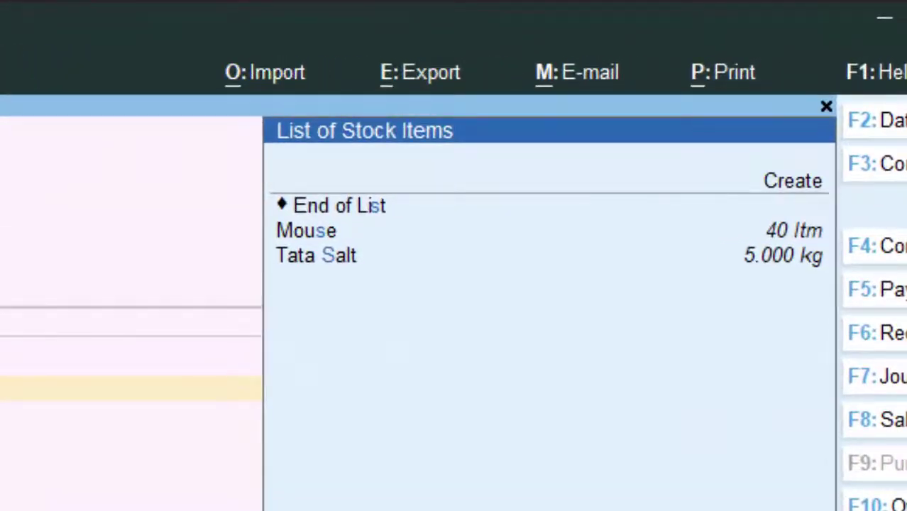
- Start creating a new stock item from the voucher and name it Wheat, with no alias
key("alt+c")
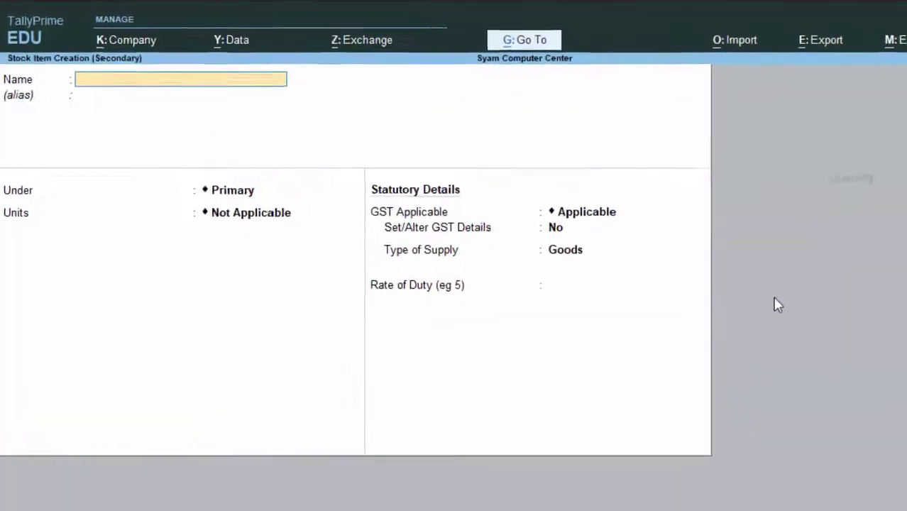
type("W")
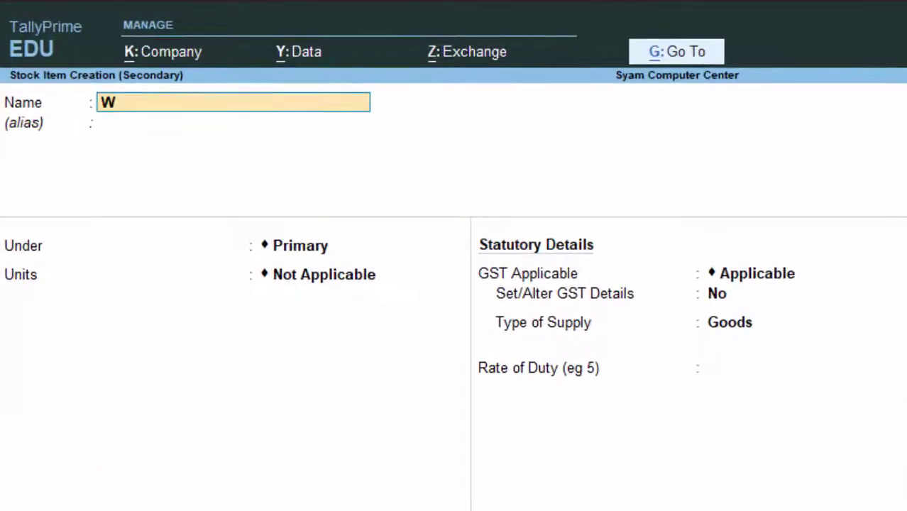
type("heat")
key("Return")
key("Return")
key("Return")
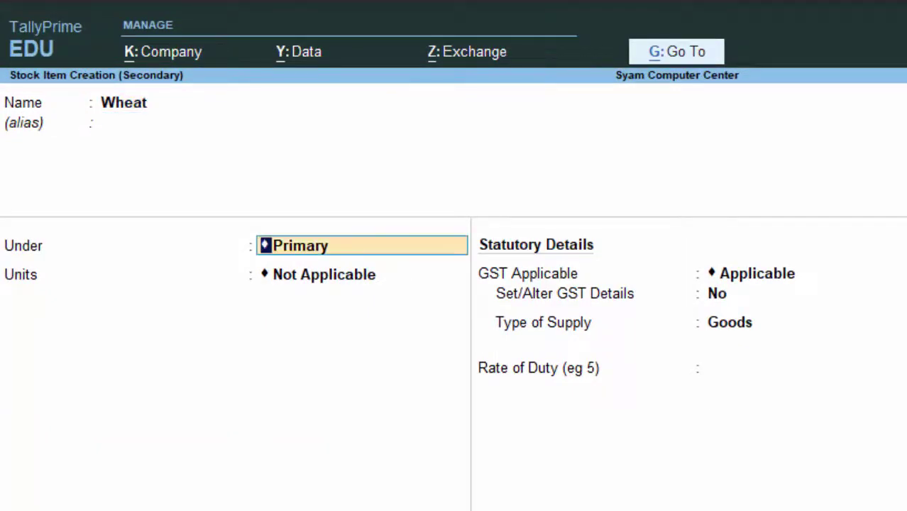
- Keep Wheat under Primary, set its unit to kg, accept the default GST details with blank duty rate, and save the item
key("Down")
key("Down")
key("Down")
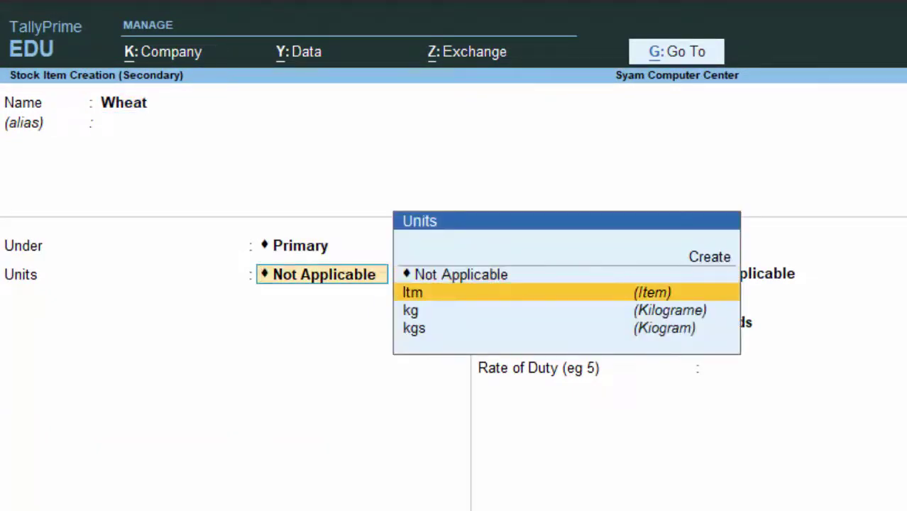
key("Up")
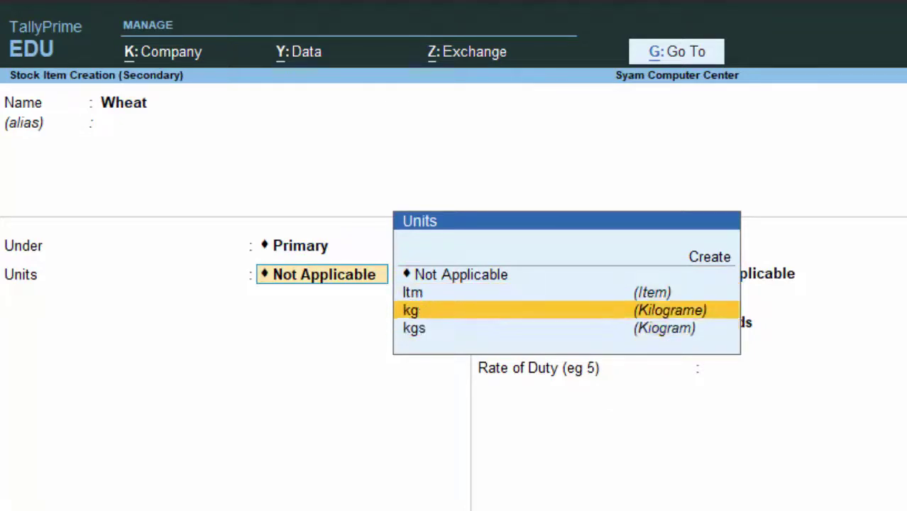
key("Return")
key("Return")
key("Return")
key("Return")
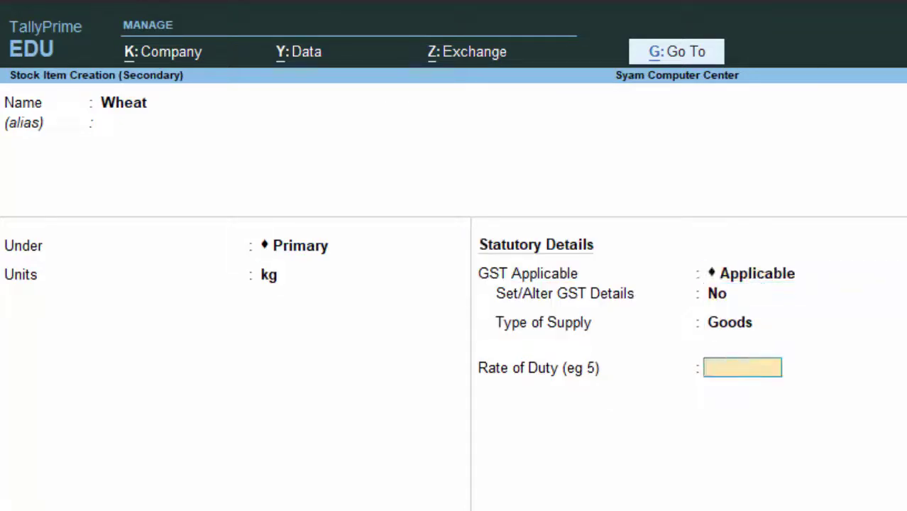
key("Return")
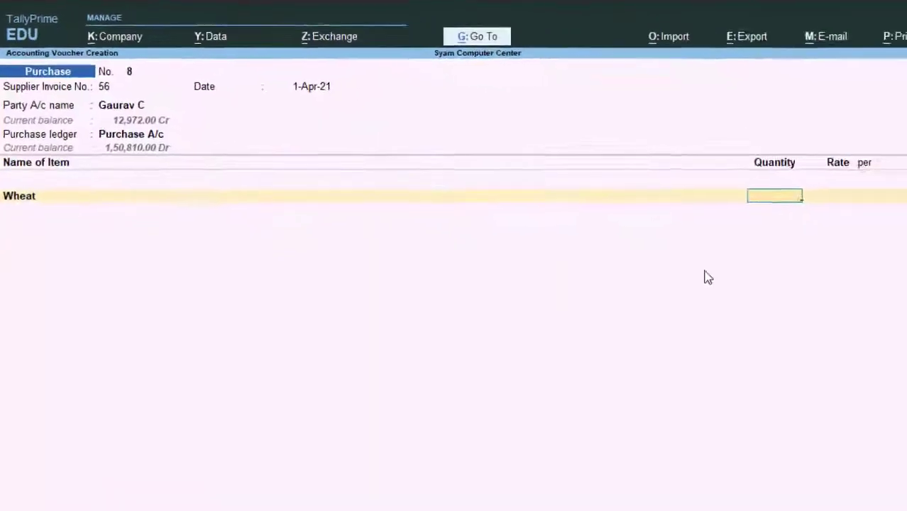
- Enter a quantity of 50 kg at a rate of 18 per kg for Wheat
type("50")
key("Return")
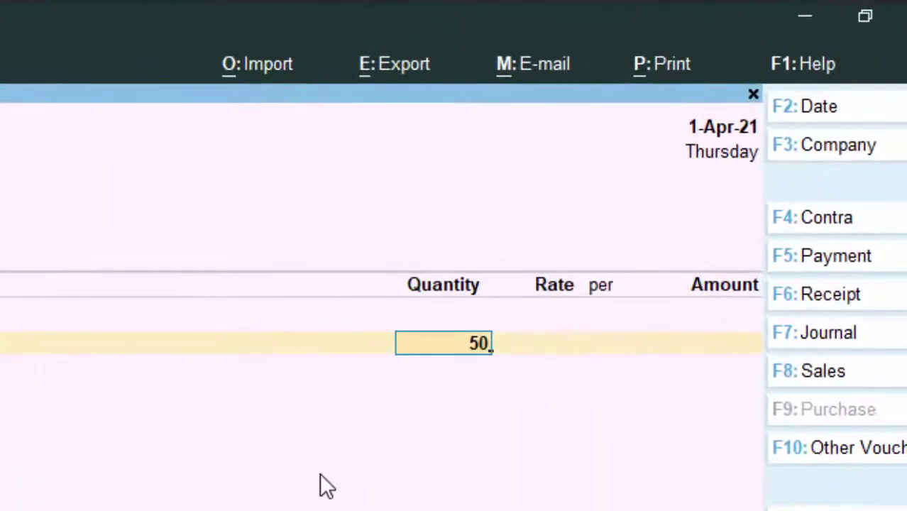
type("18")
key("Return")
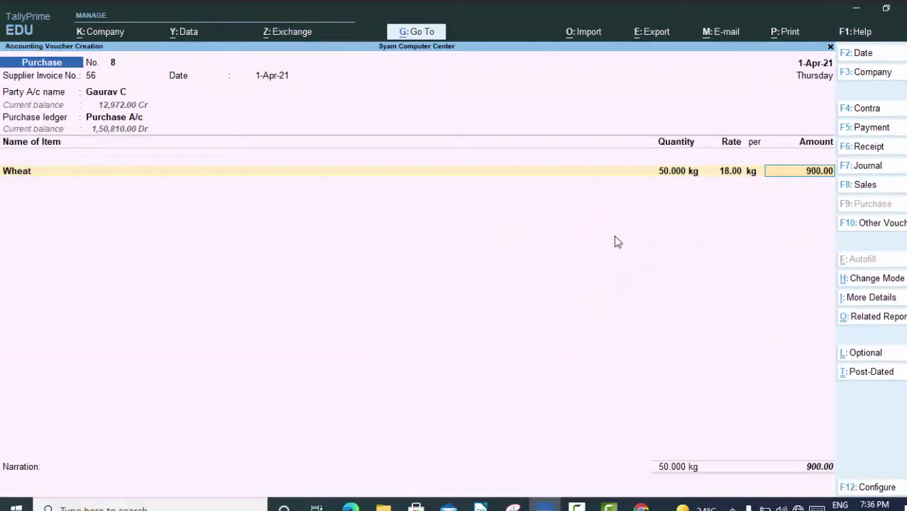
key("Return")
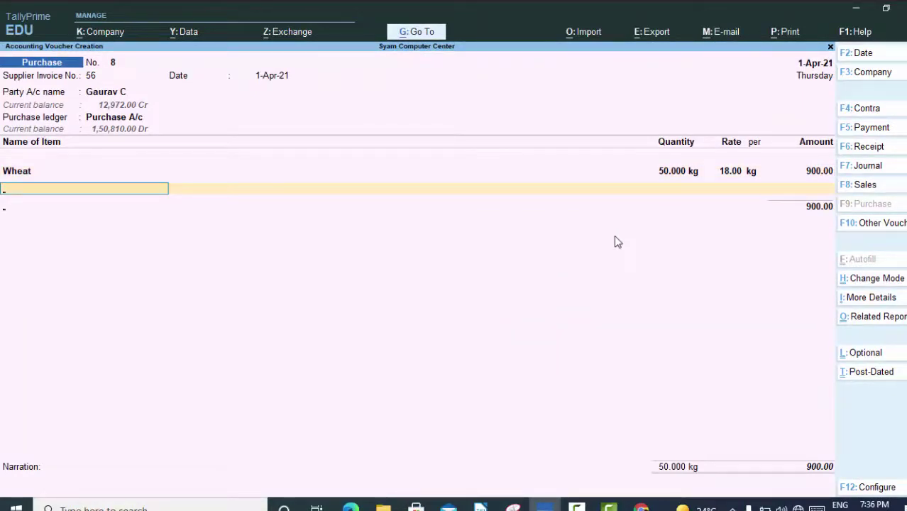
- End the item list without adding tax ledgers and save purchase voucher No. 8
key("Return")
key("Return")
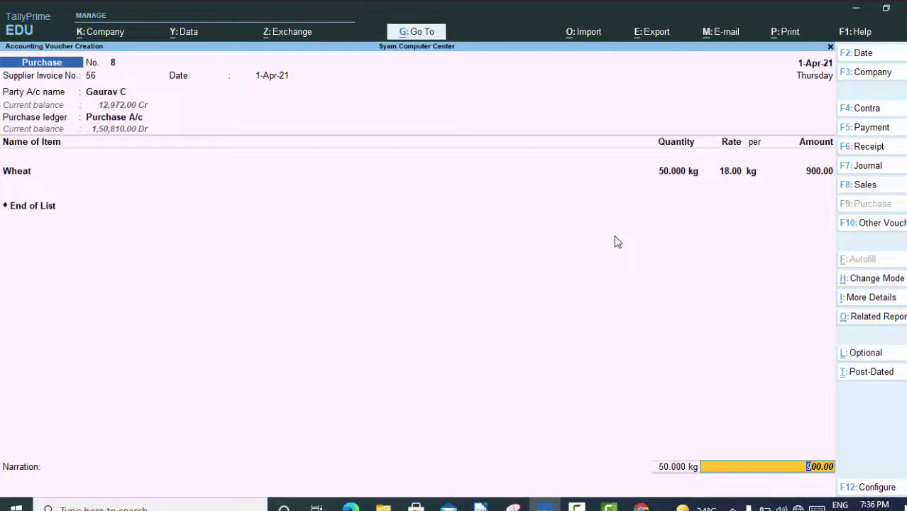
key("Return")
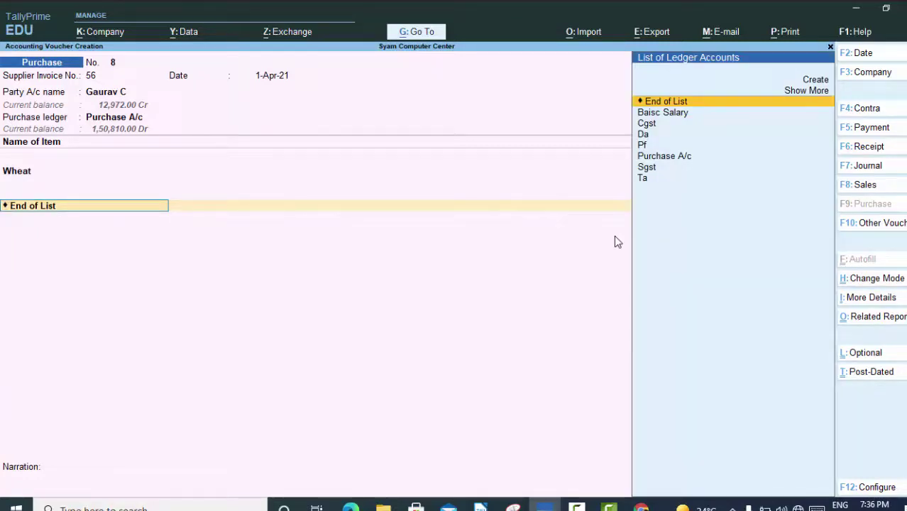
key("ctrl+a")
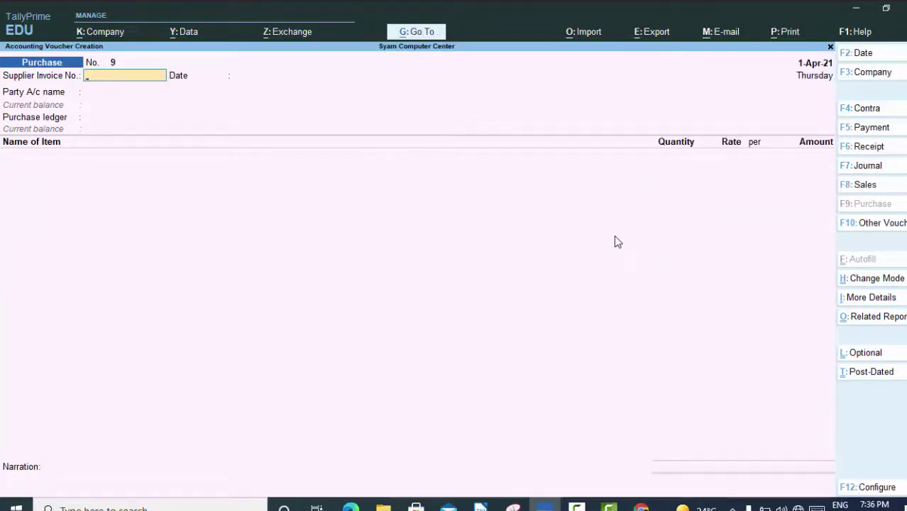
- Leave voucher entry, open the Day Book, and open purchase voucher No. 8 for alteration
key("Escape")
key("d")
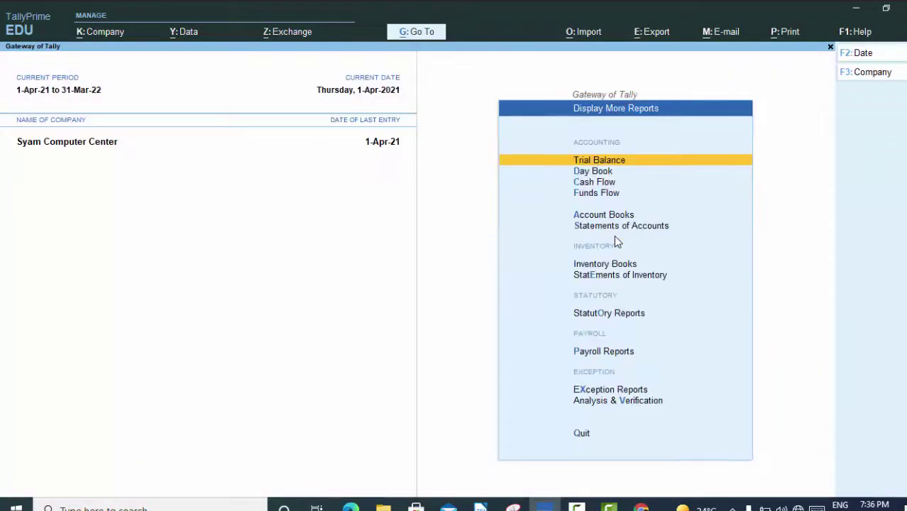
key("y")
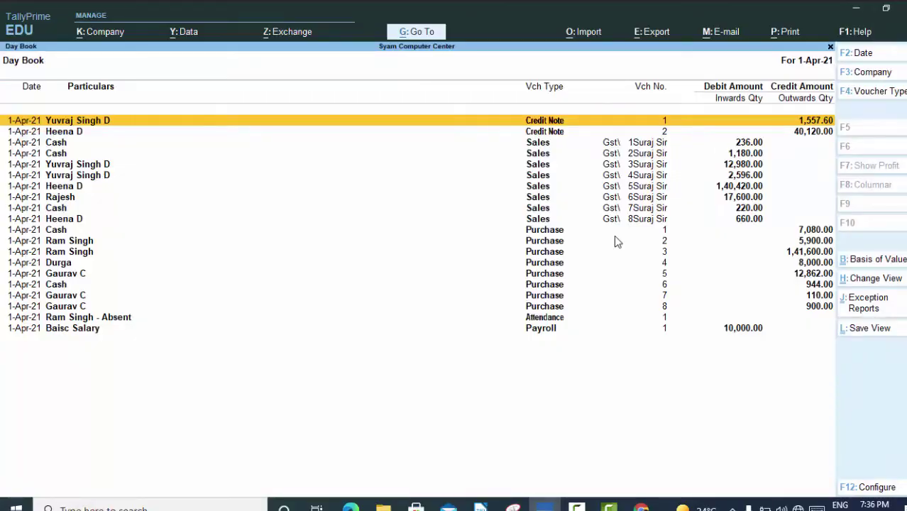
key("Down")
key("Down")
key("Down")
key("Down")
key("Down")
key("Down")
key("Down")
key("Down")
key("Down")
key("Down")
key("Down")
key("Down")
key("Down")
key("Down")
key("Down")
key("Down")
key("Down")
key("Return")
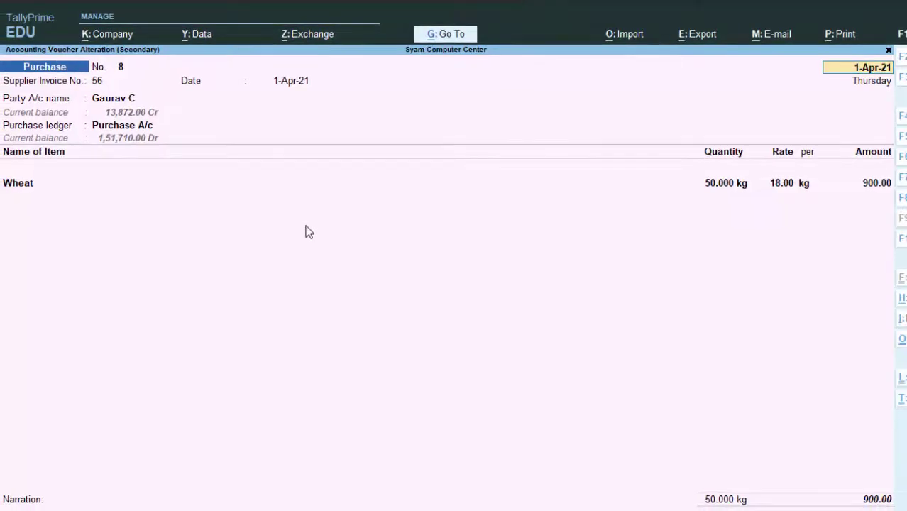
- Preview the printed invoice of the Wheat purchase, enlarge it to inspect the item line, and close the preview
key("alt+p")
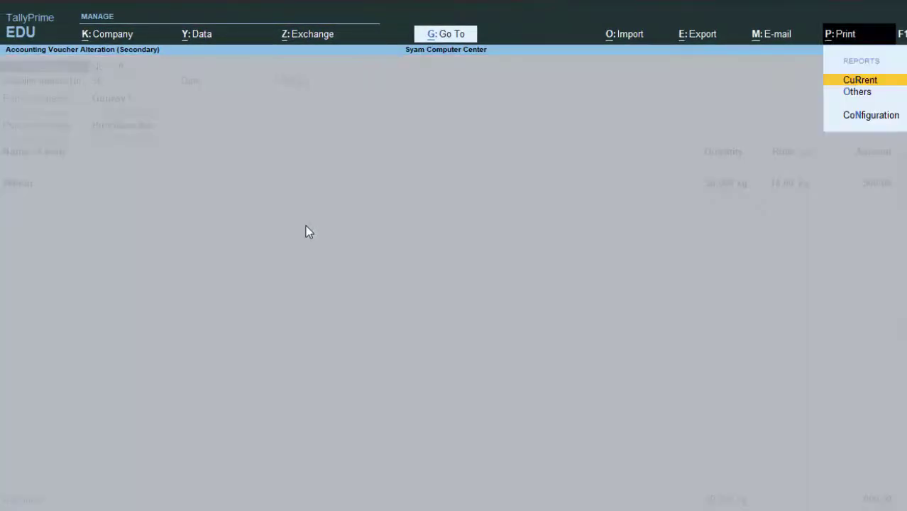
key("Return")
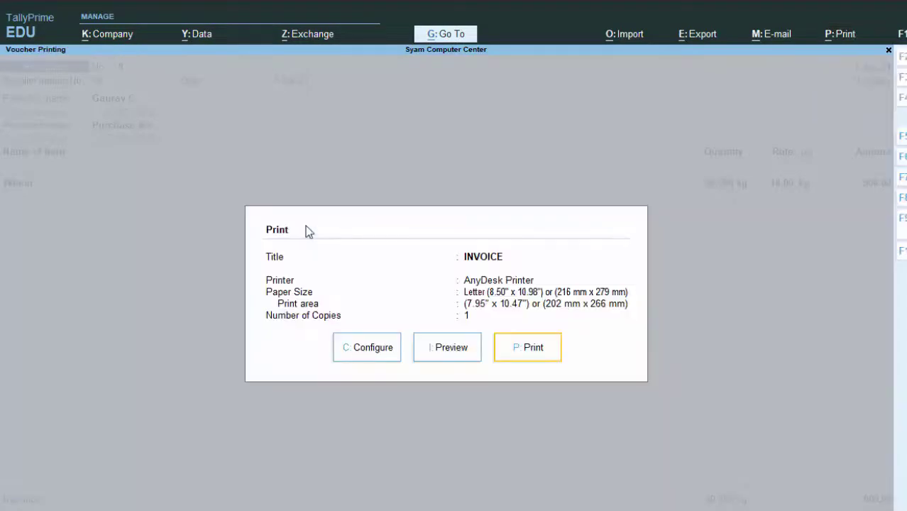
left_click(441, 348)
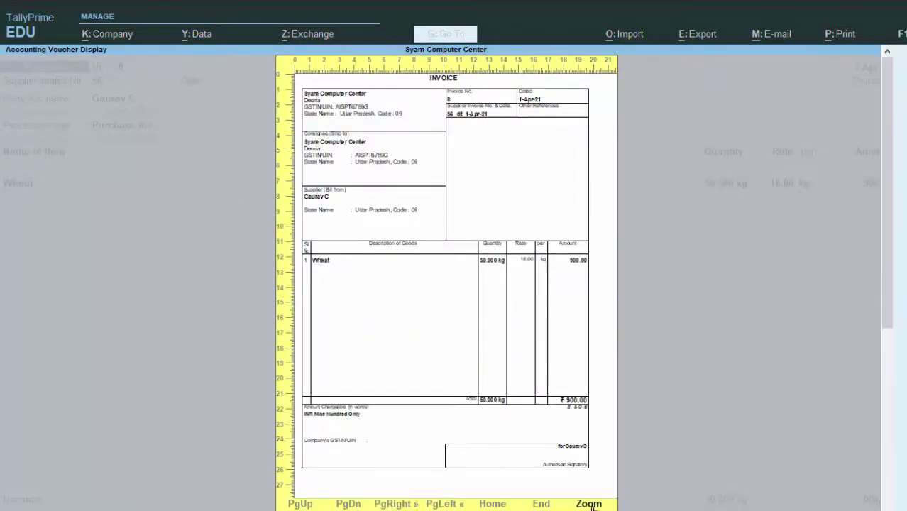
left_click(589, 503)
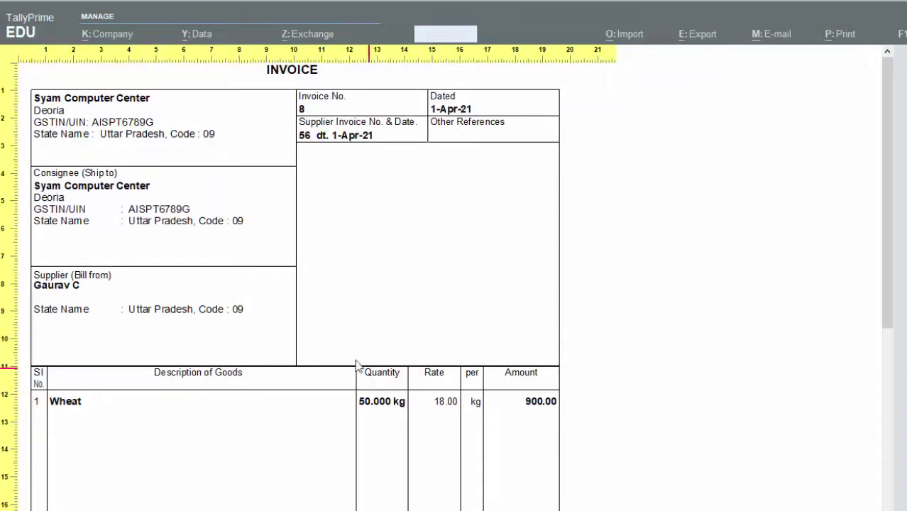
scroll(332, 353, "down", 1)
scroll(326, 355, "down", 1)
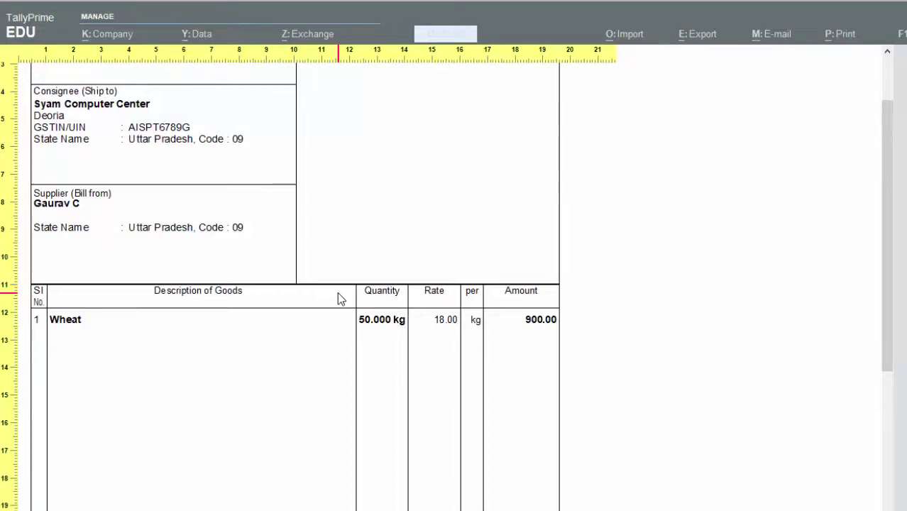
key("Escape")
key("Escape")
key("Escape")
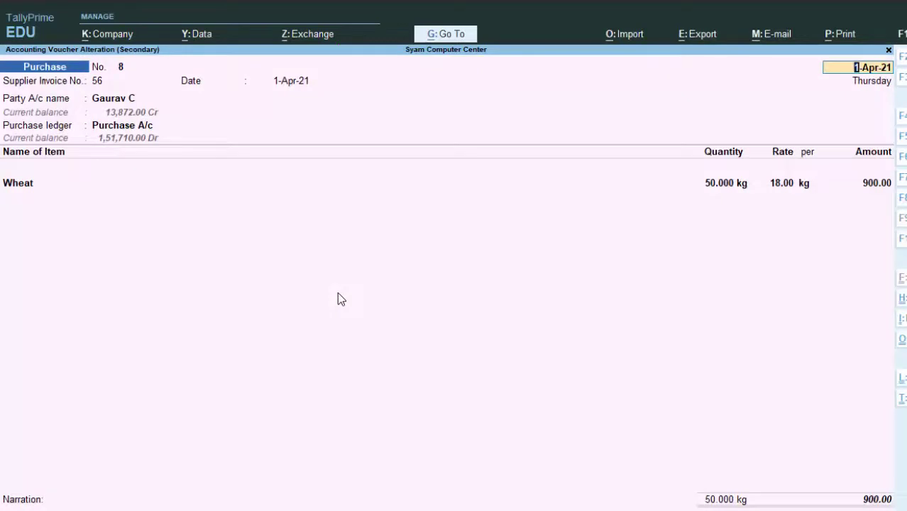
- Try to add the Cgst and Sgst ledgers below the Wheat item in purchase voucher No. 8
left_click(877, 186)
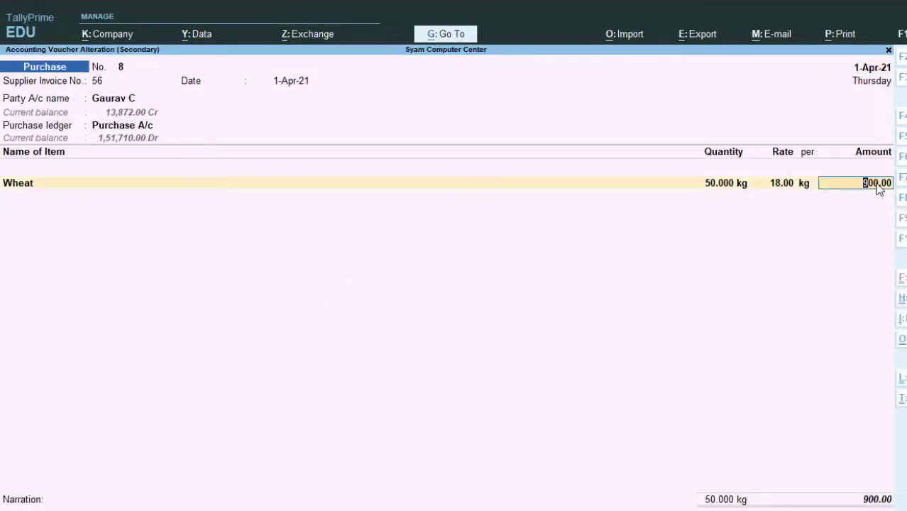
key("Return")
key("Return")
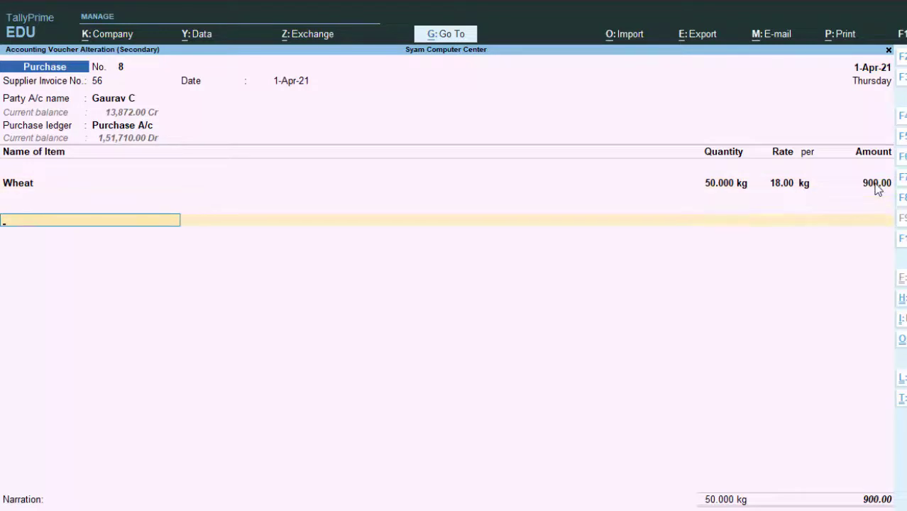
type("C")
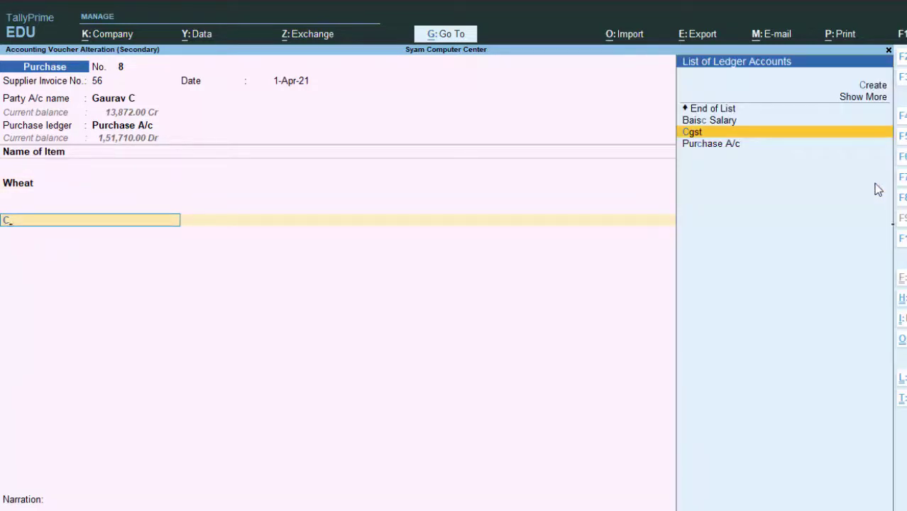
key("Return")
key("Return")
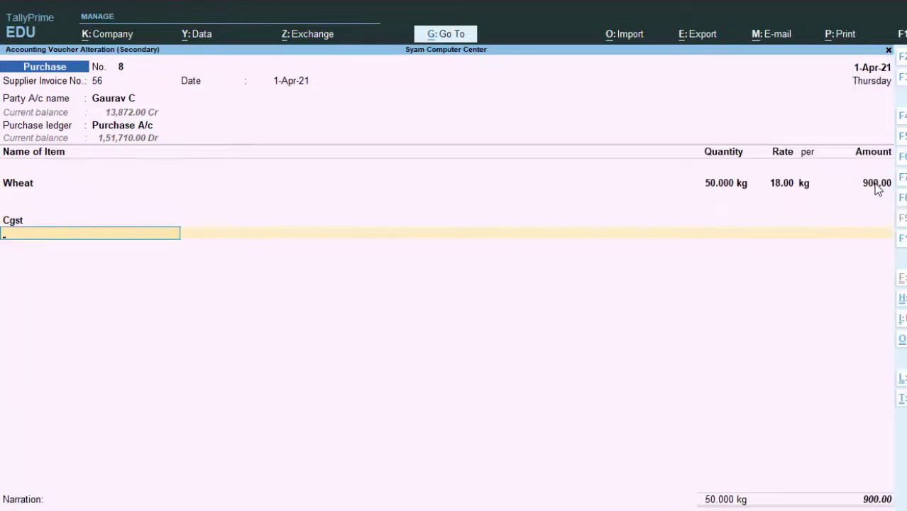
type("S")
key("Return")
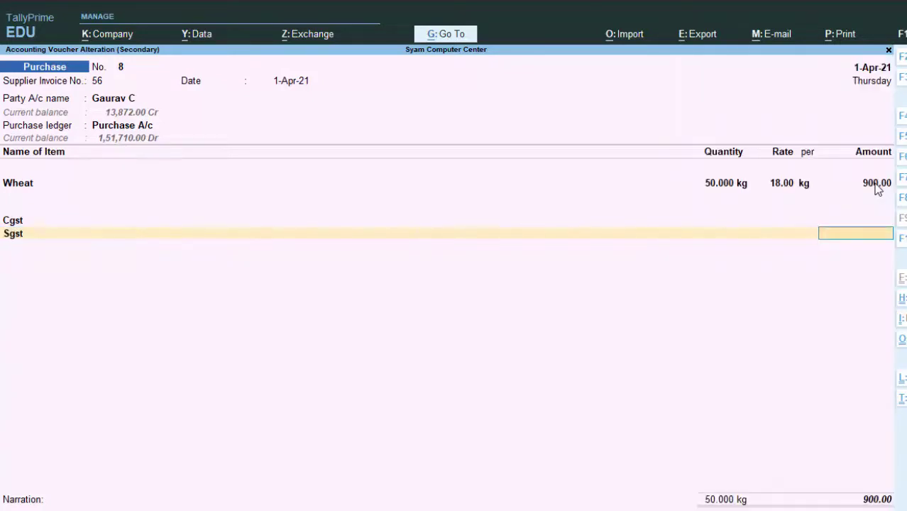
- Leave the Sgst amount blank, accept the New Ref 56 bill-wise details, and save the altered purchase voucher
key("Return")
key("Return")
key("Return")
key("Return")
key("Return")
key("Return")
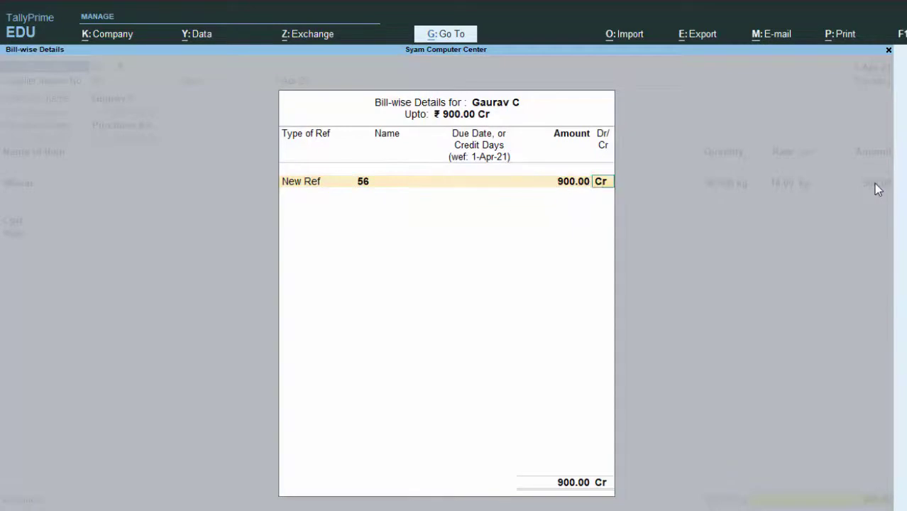
key("Return")
key("Return")
key("Return")
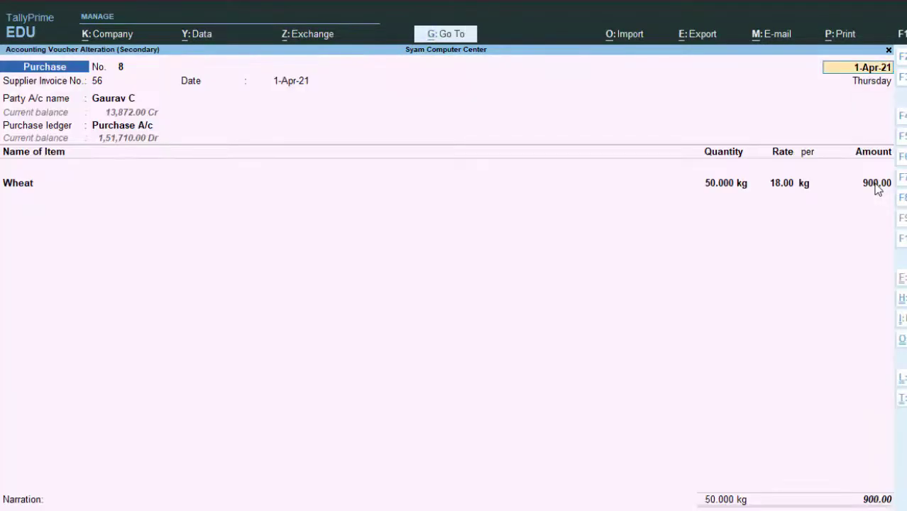
- Quit the voucher alteration and the Day Book, then reopen purchase voucher No. 8 from the Day Book
key("Escape")
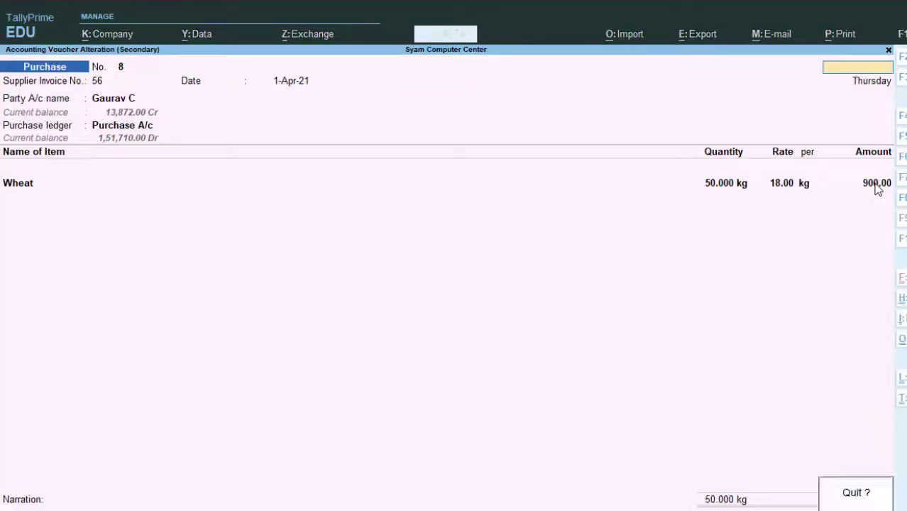
key("Return")
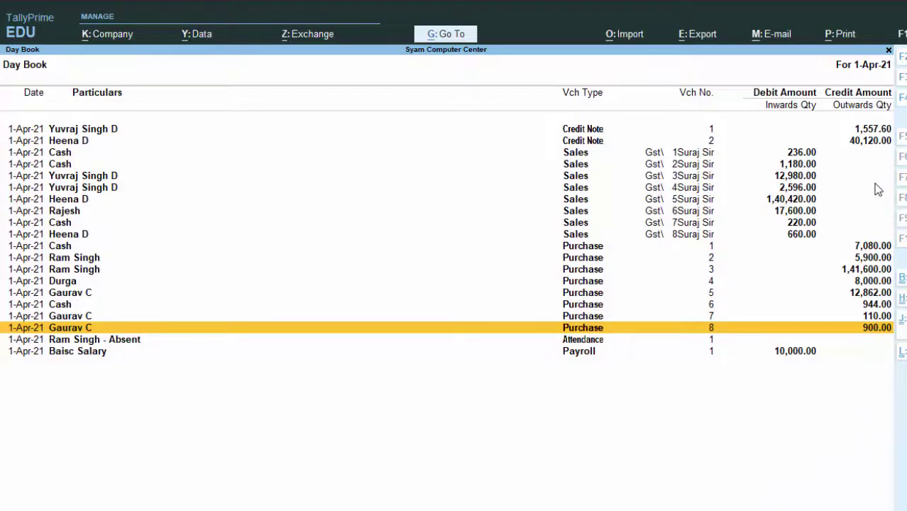
key("Escape")
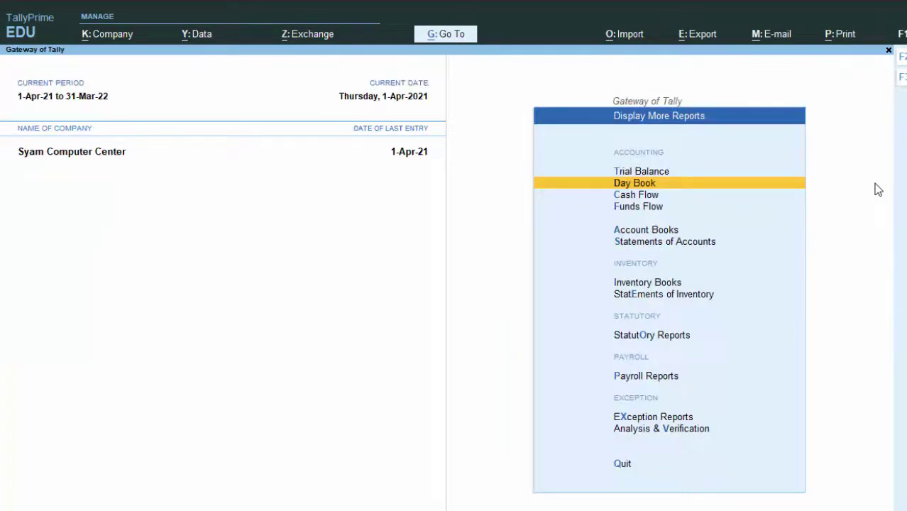
key("Escape")
key("Return")
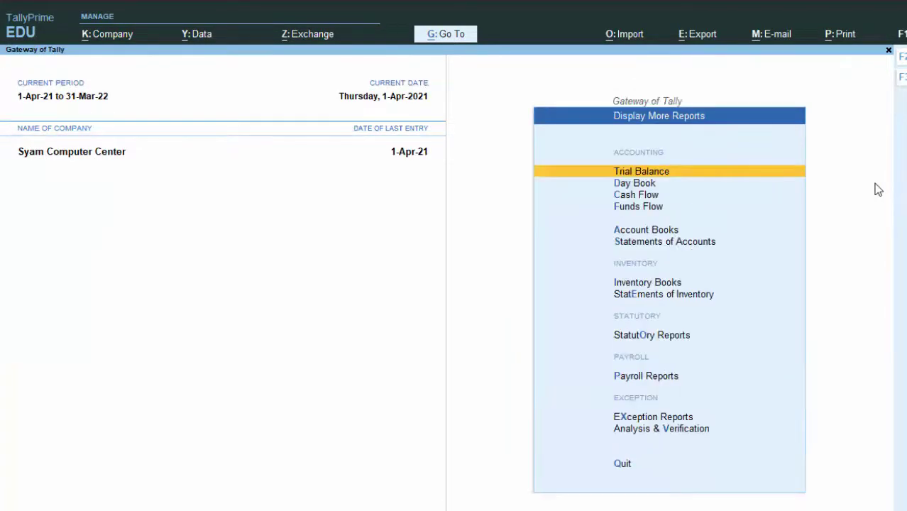
key("d")
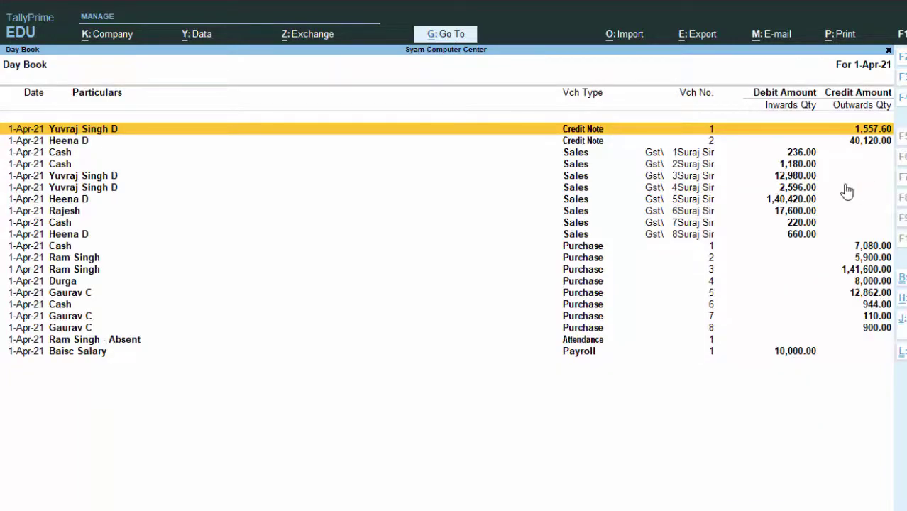
left_click(589, 330)
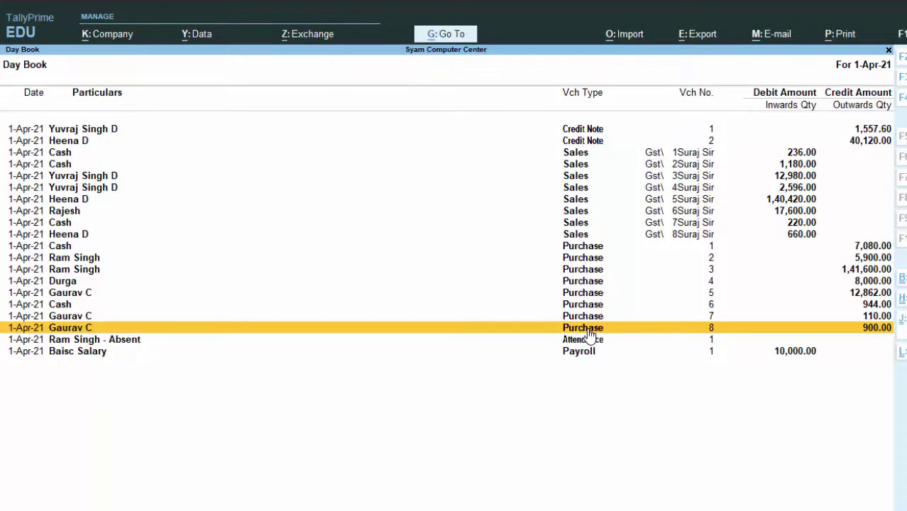
left_click(589, 330)
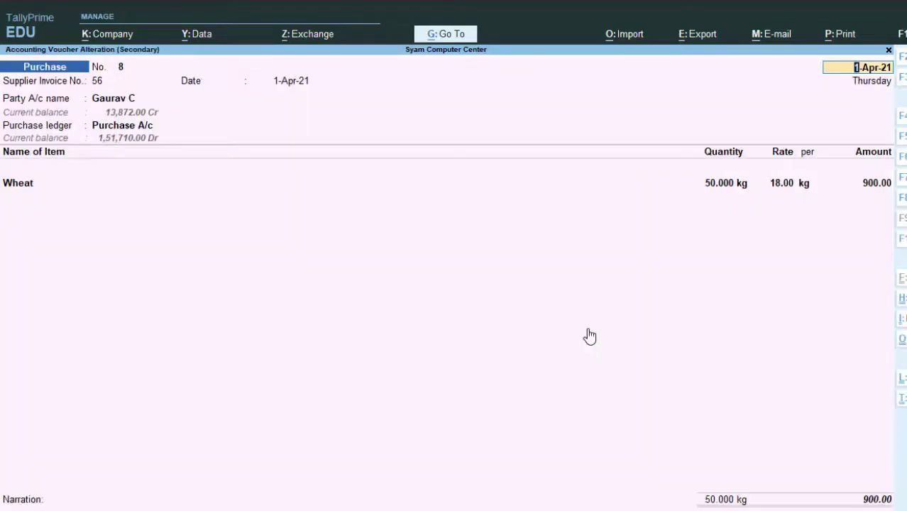